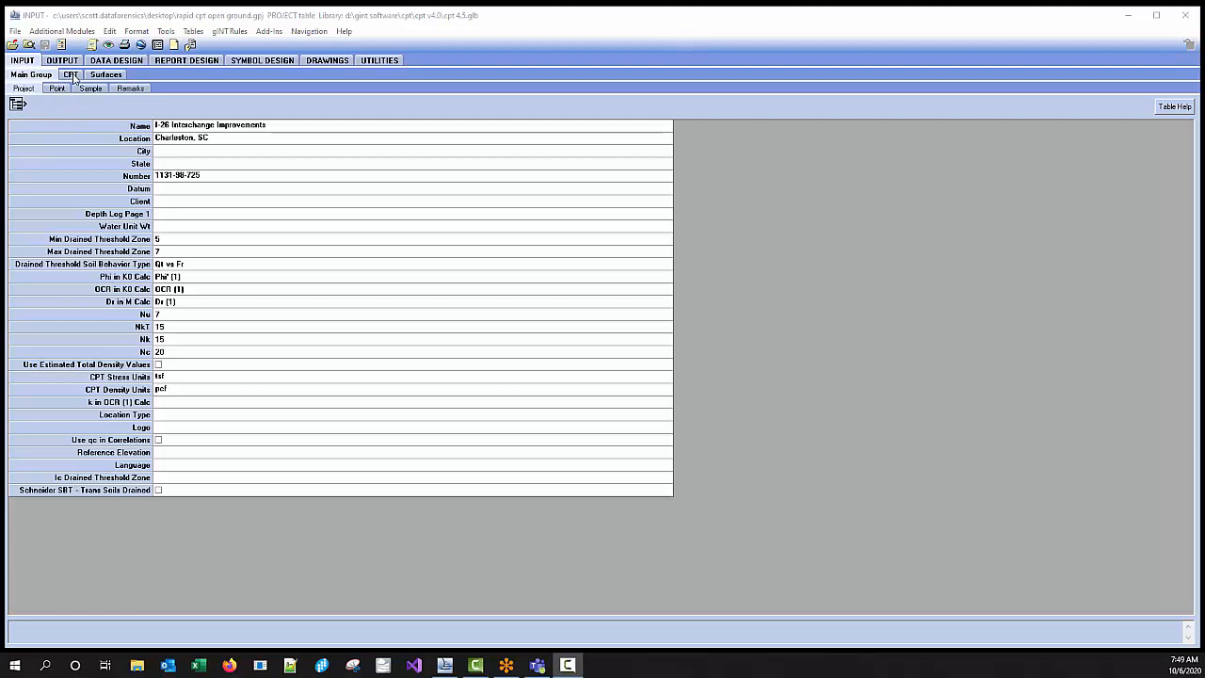
- Open the CPT group's tables and check the RAPID CPT version information
click(72, 76)
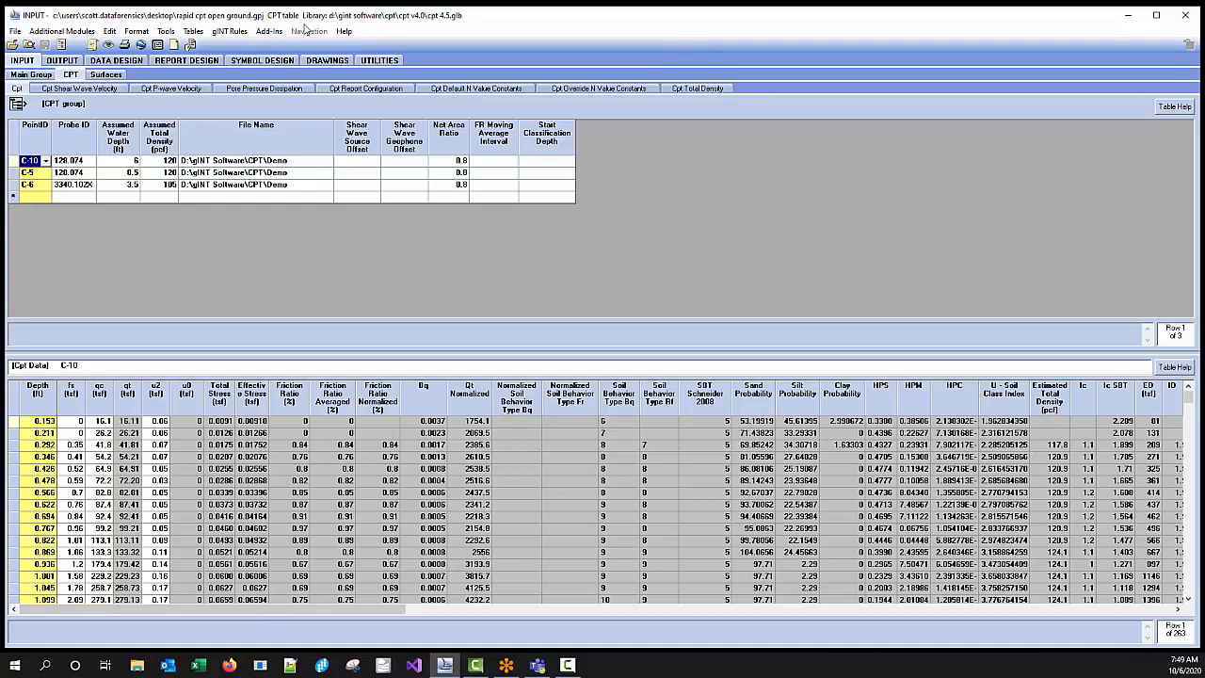
click(272, 32)
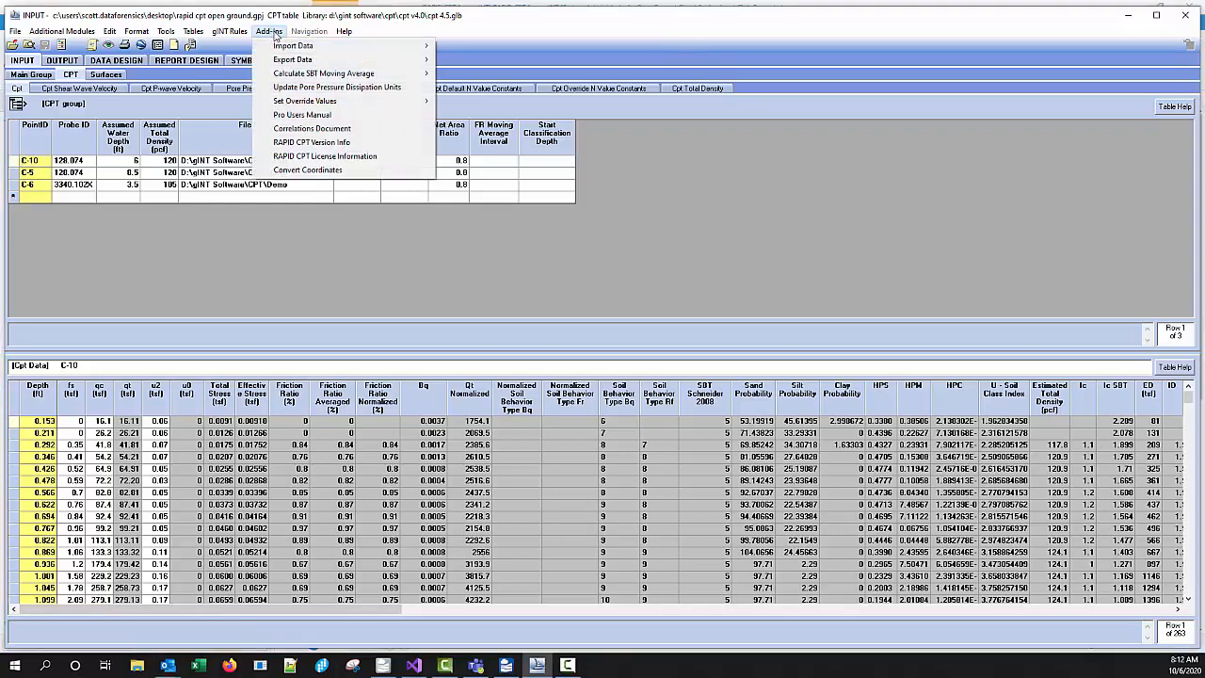
click(301, 142)
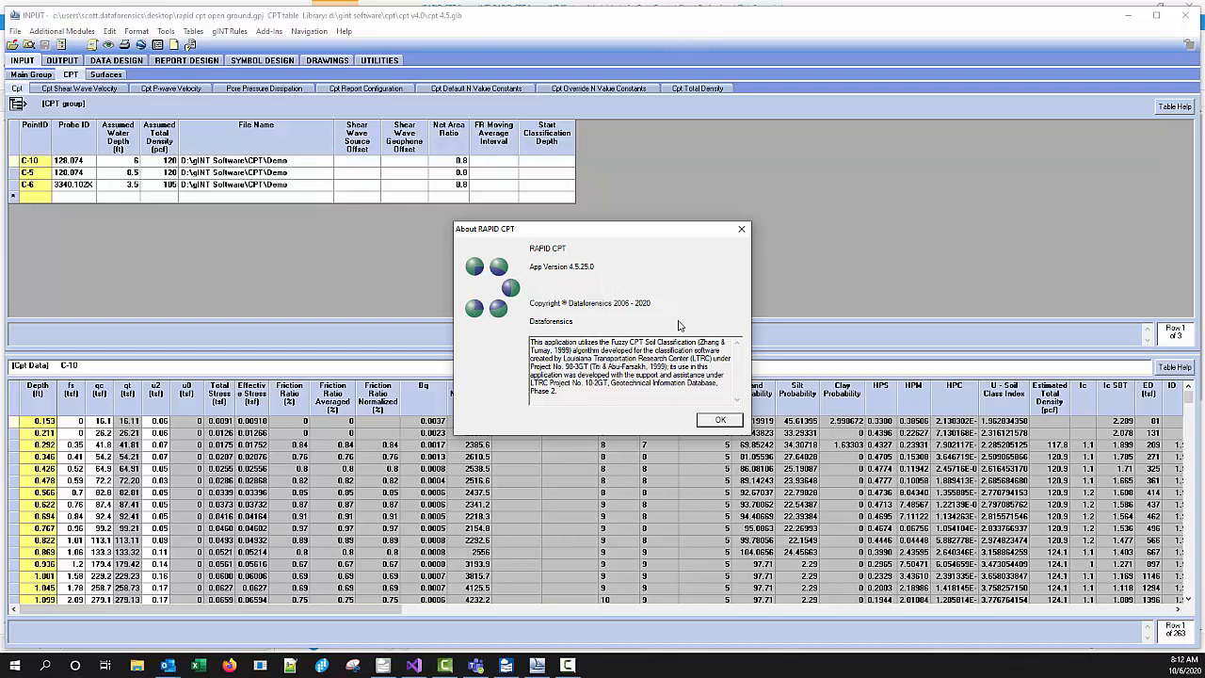
click(719, 421)
- Add a field named Bottom Depth to the Cpt Data table and narrow its column
drag(393, 609, 1165, 616)
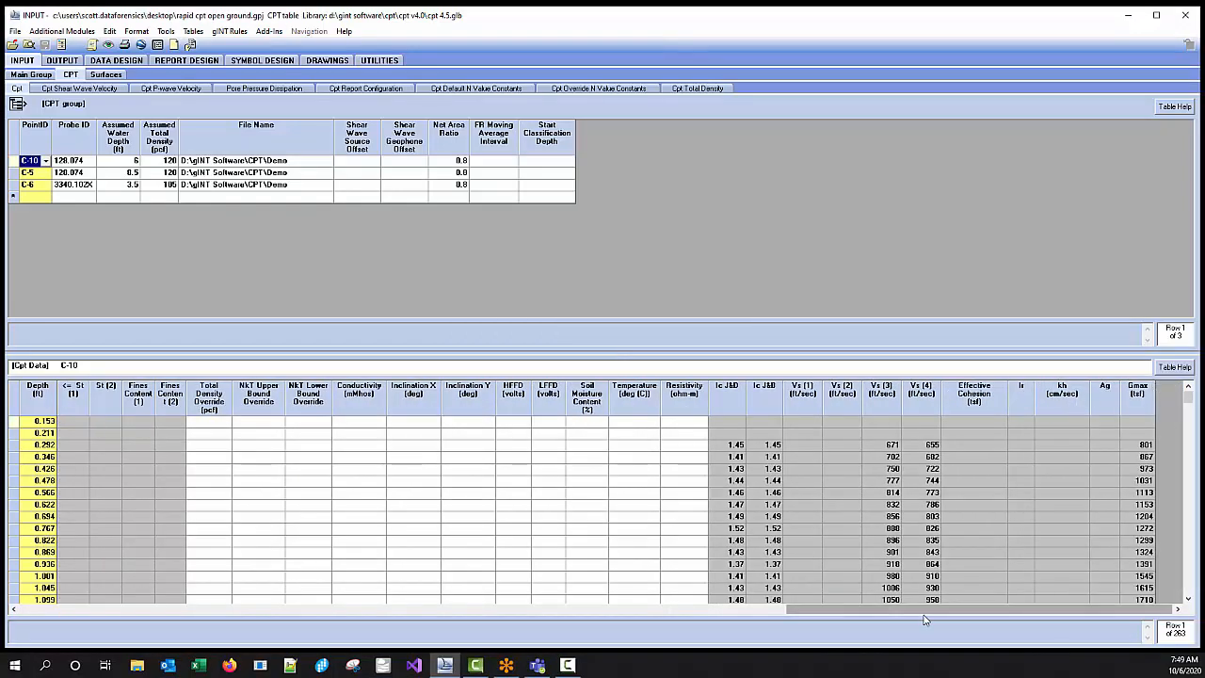
drag(924, 610, 99, 471)
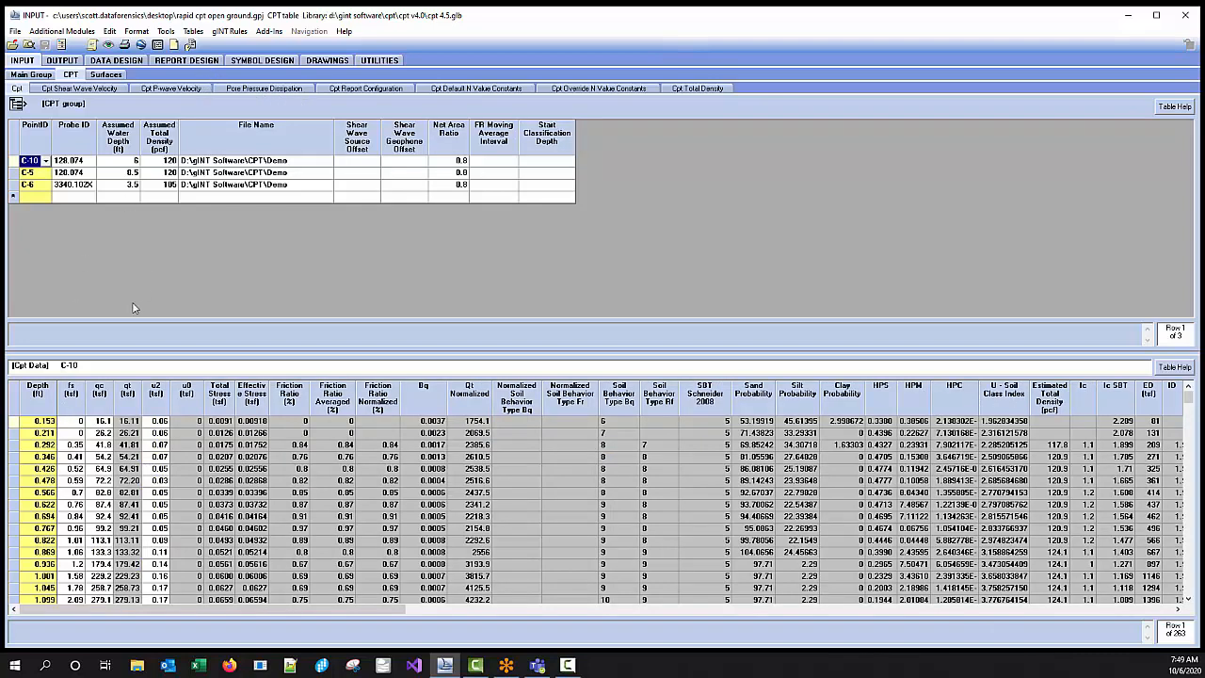
right_click(70, 426)
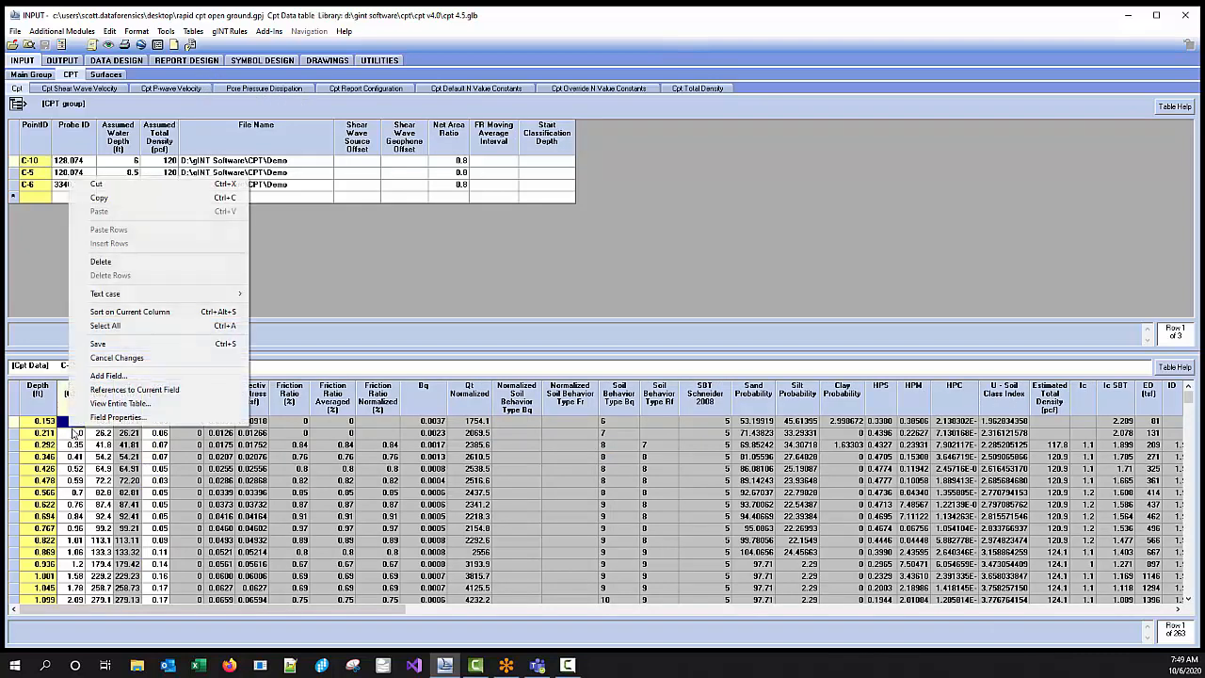
click(121, 384)
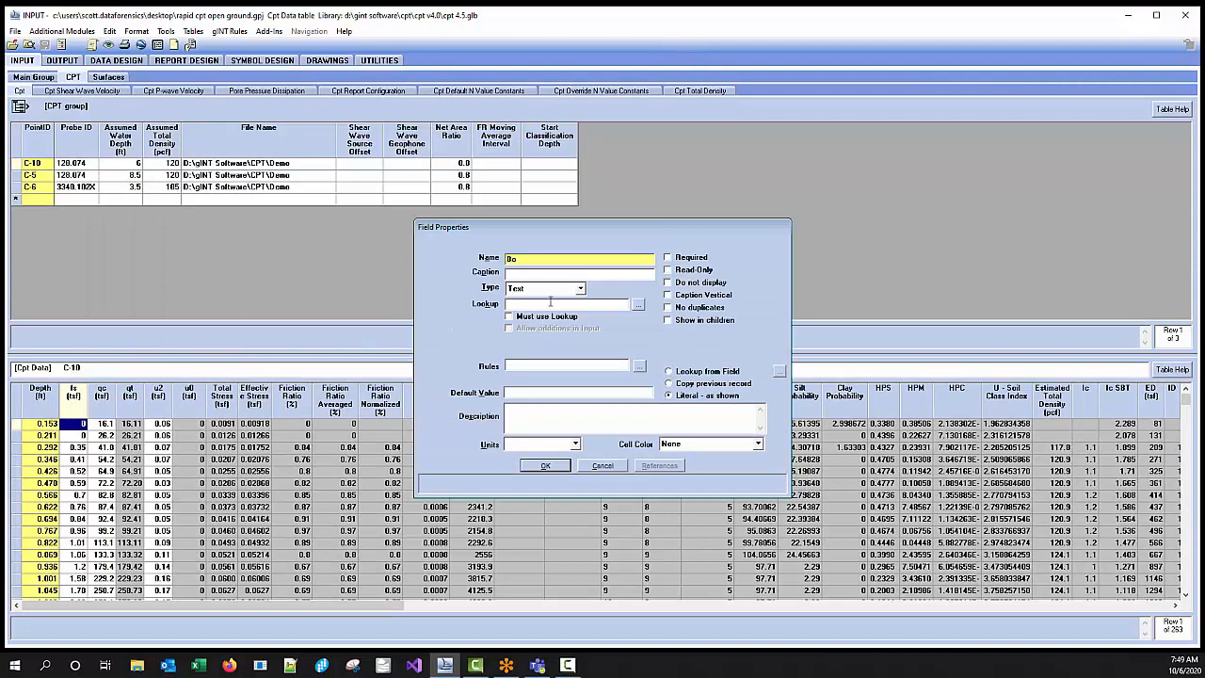
text(Bottom D)
key(Tab)
key(Tab)
key(d)
key(Return)
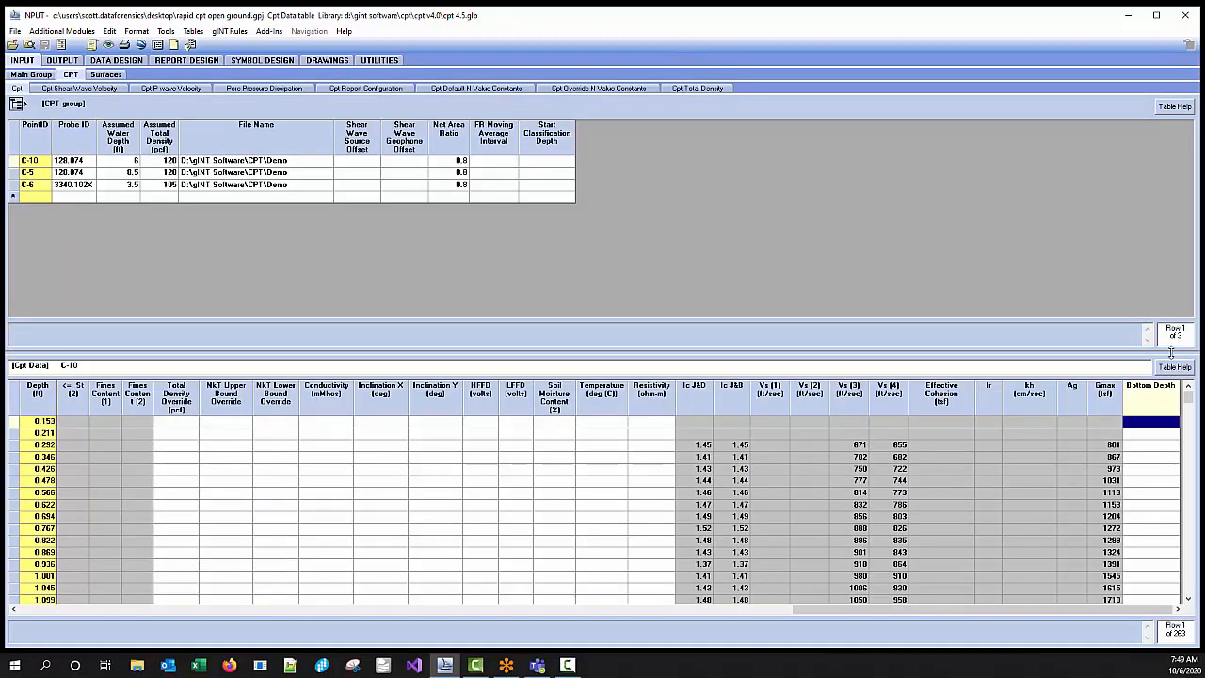
drag(1179, 388, 1155, 388)
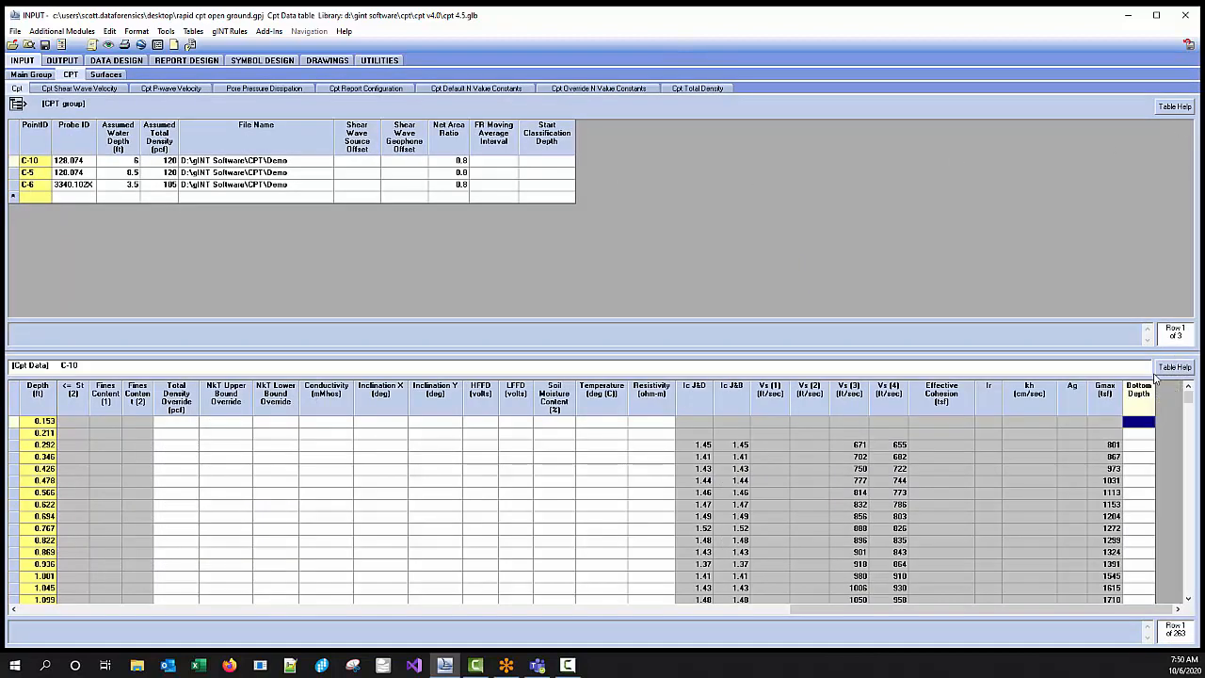
- Recalculate the Cpt Data table to fill in Bottom Depth and compare it with the Depth column
click(234, 36)
click(268, 59)
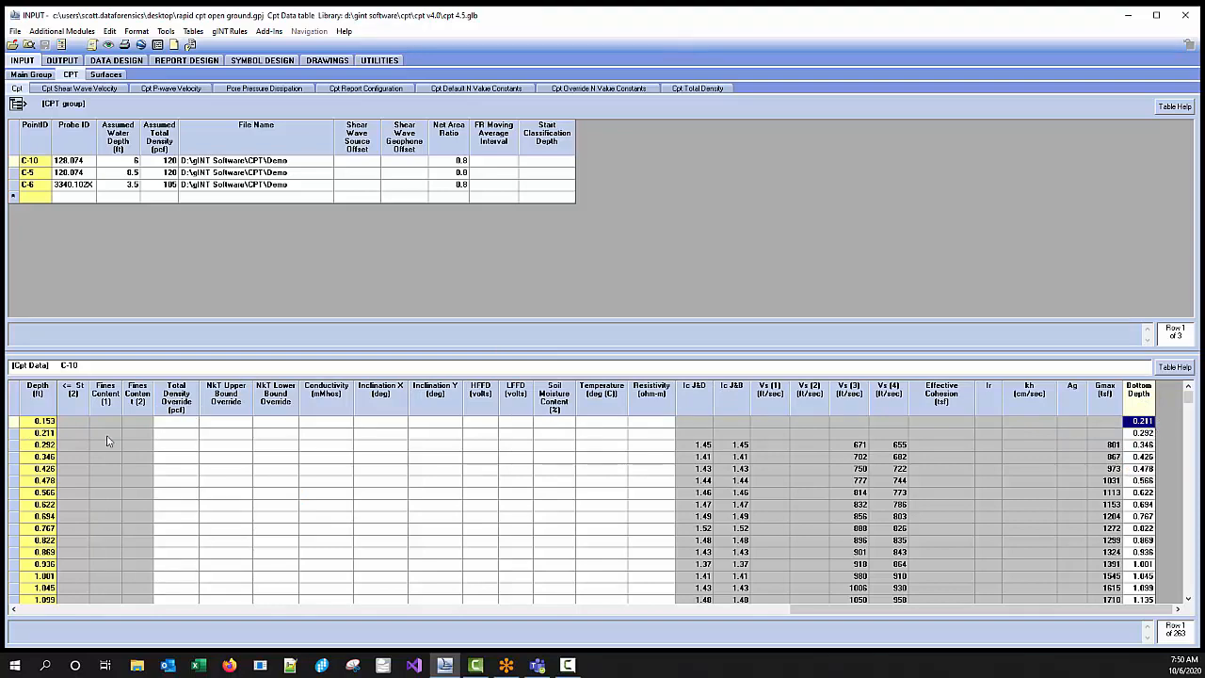
click(42, 434)
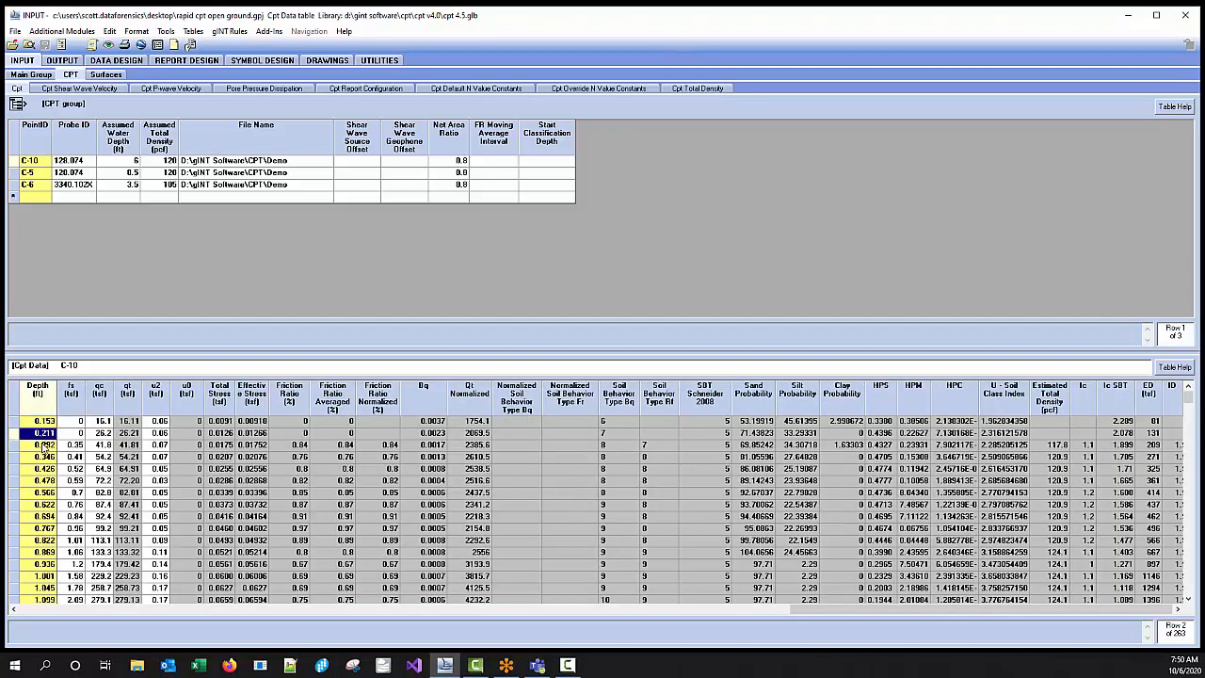
drag(388, 609, 1170, 623)
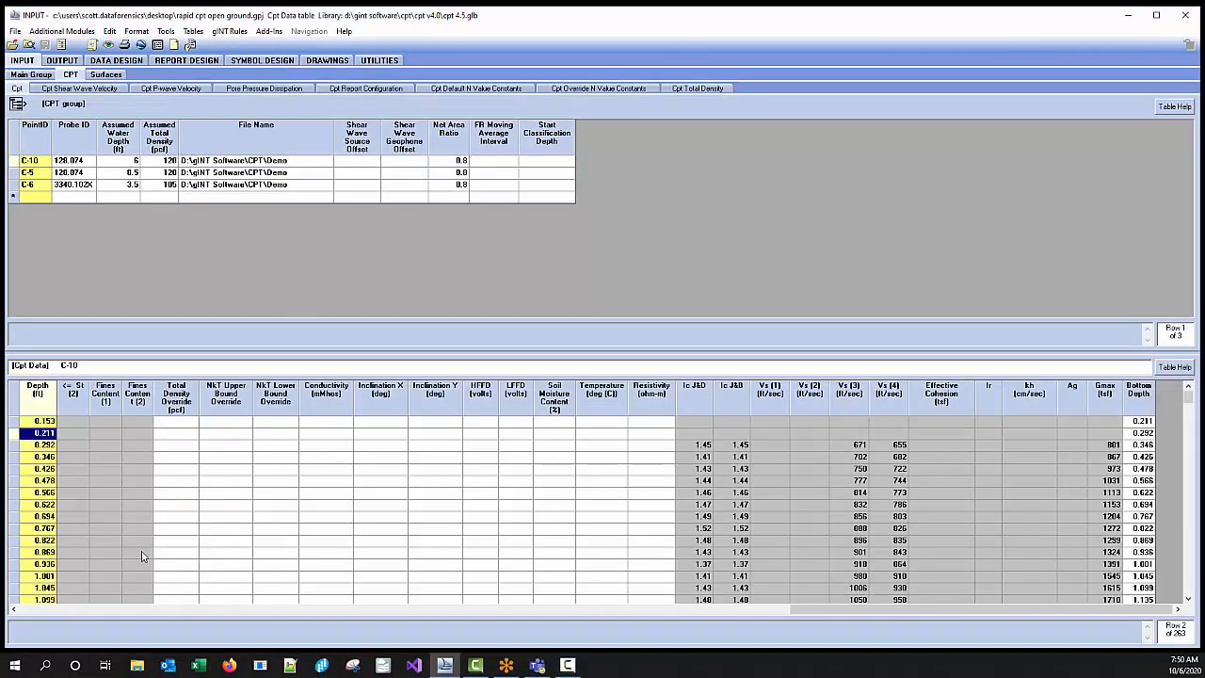
click(31, 613)
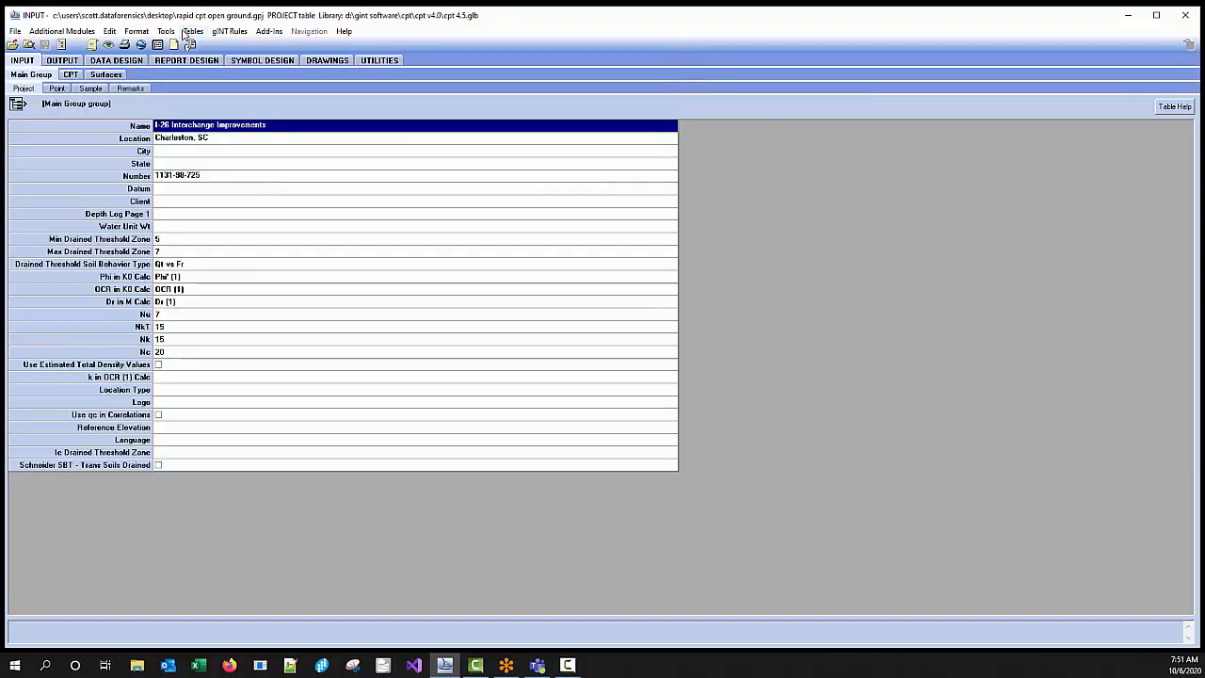
- Unhide the CPT Stress Units and CPT Density Units fields in the Project table and select the stress units field
click(185, 33)
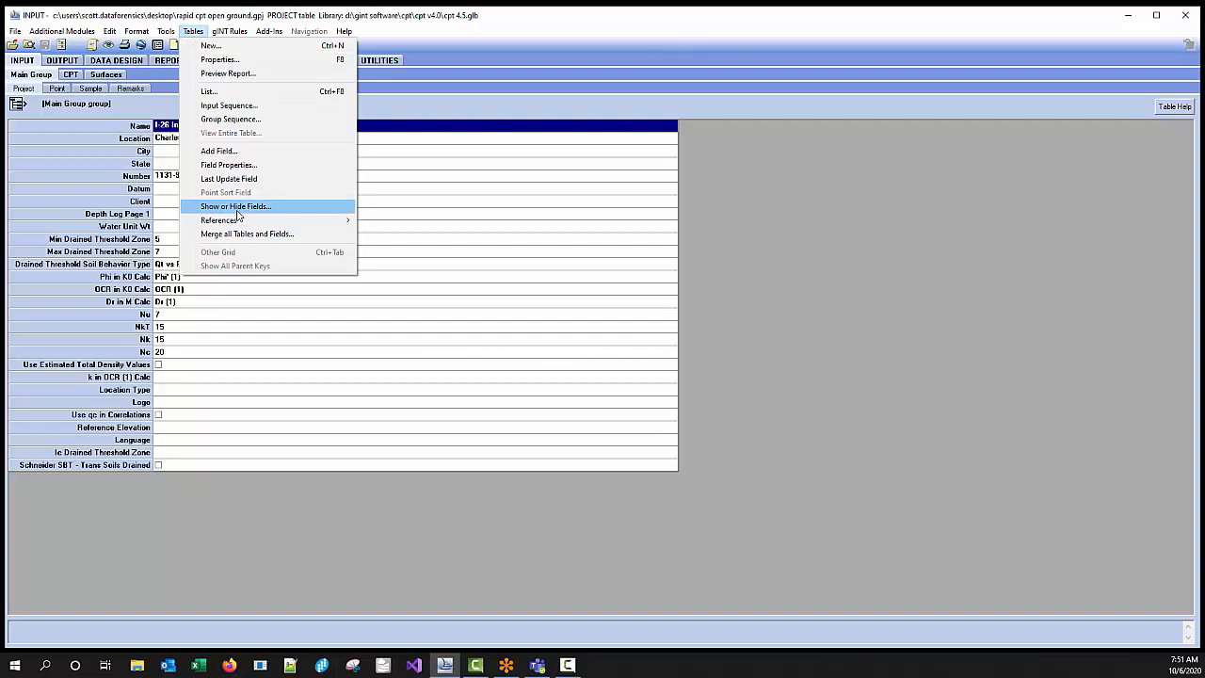
click(237, 207)
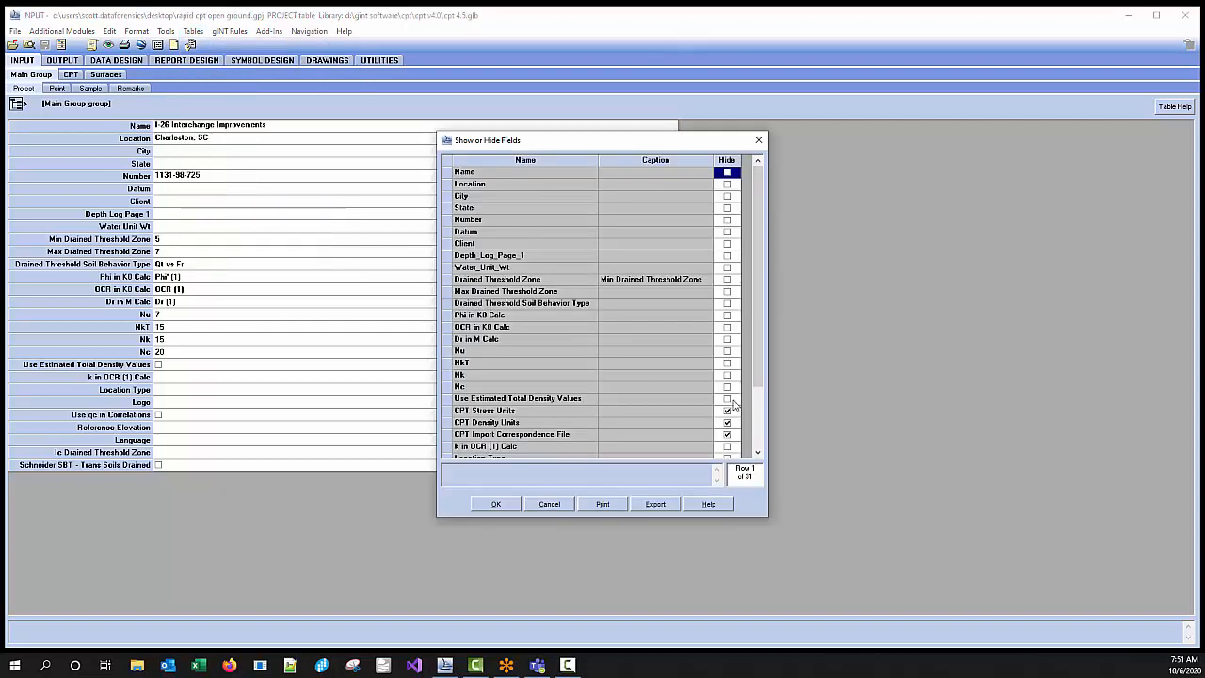
click(727, 411)
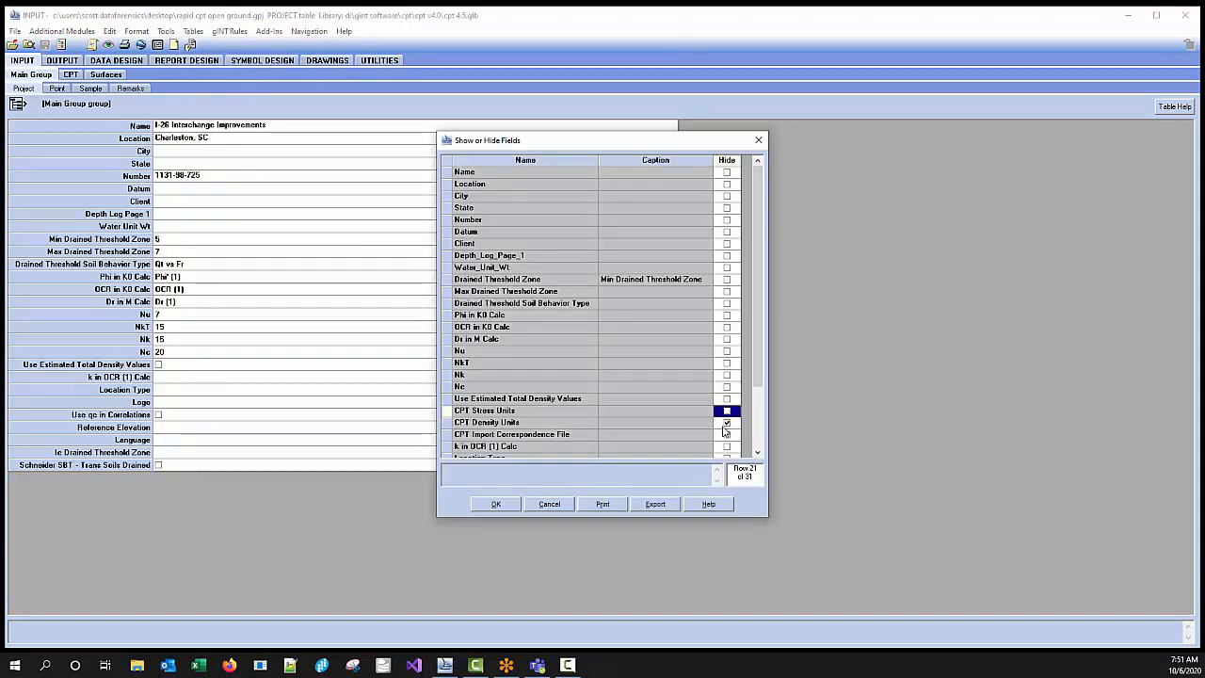
click(727, 422)
click(499, 503)
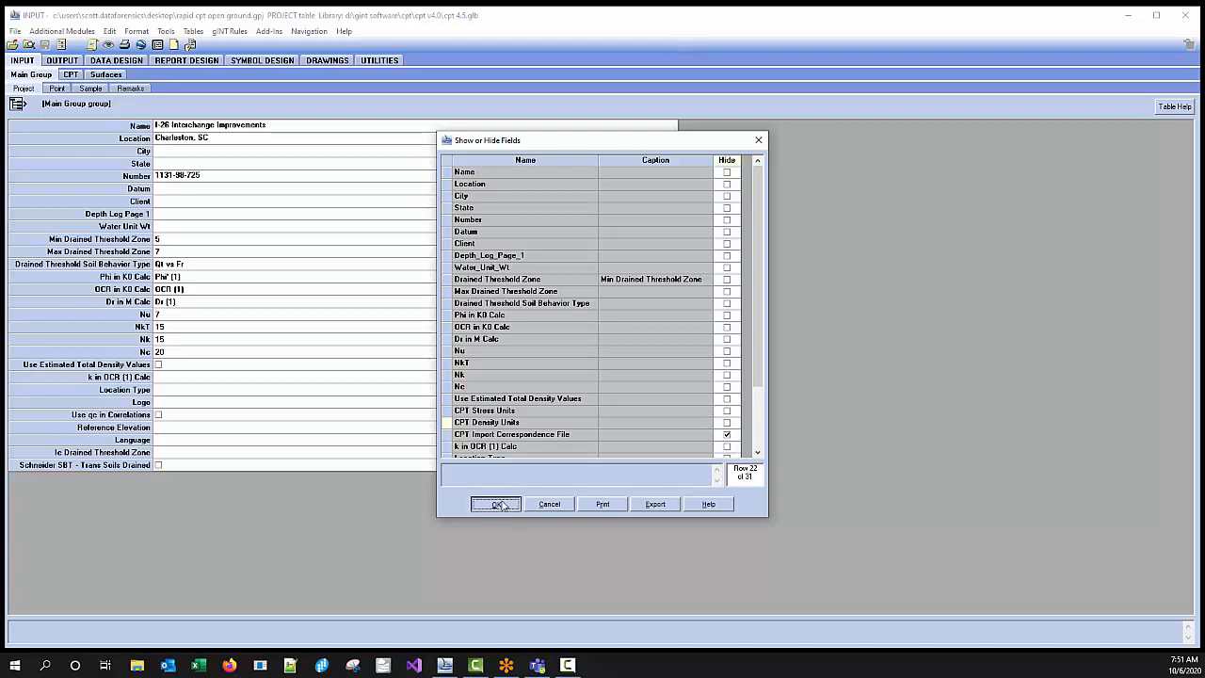
click(210, 377)
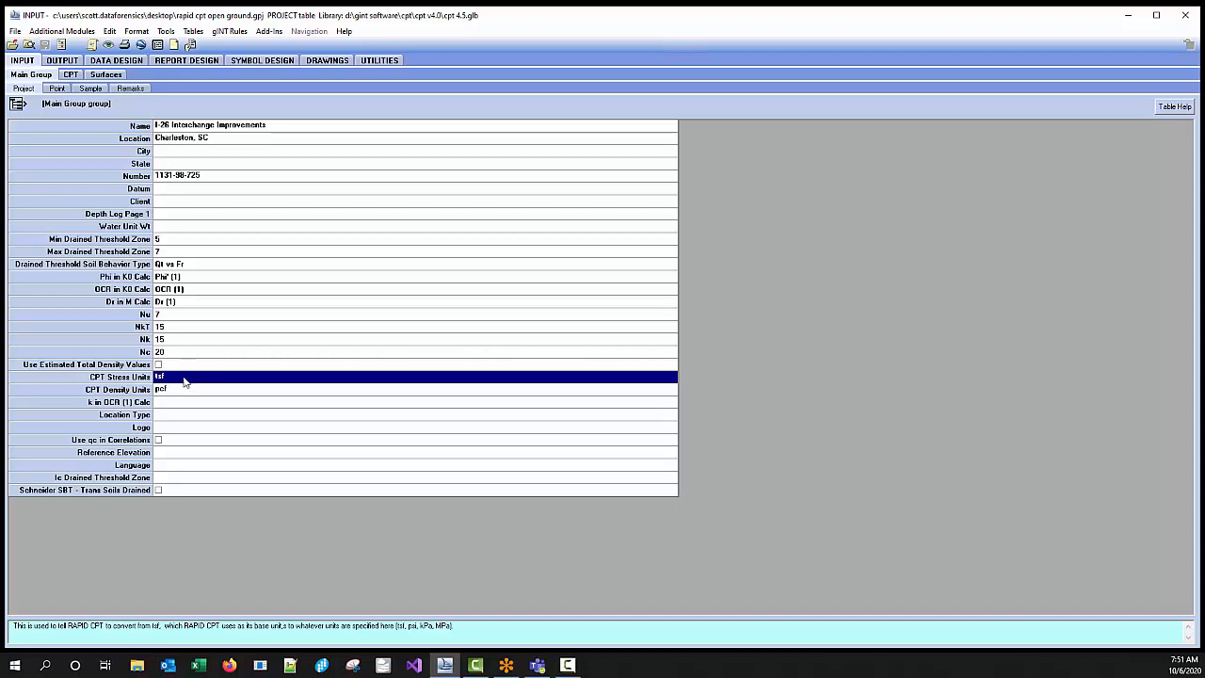
- Review the Point table and the CPT data for points C-10 and C-6
click(57, 88)
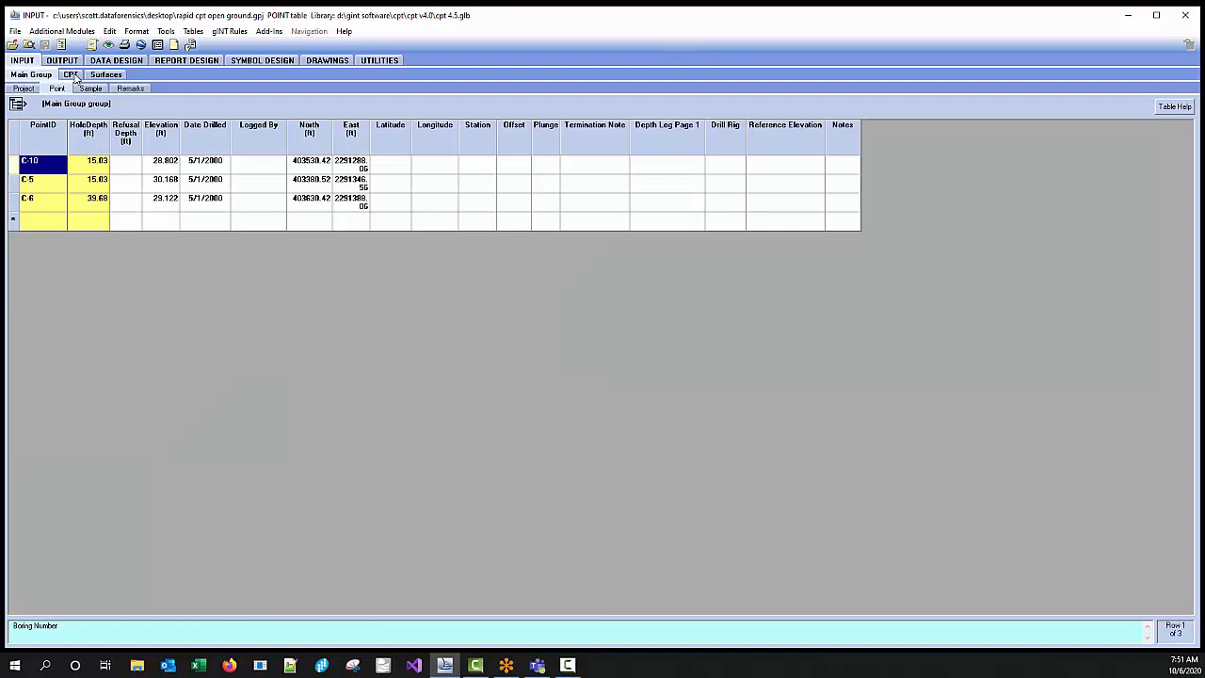
click(72, 74)
click(94, 433)
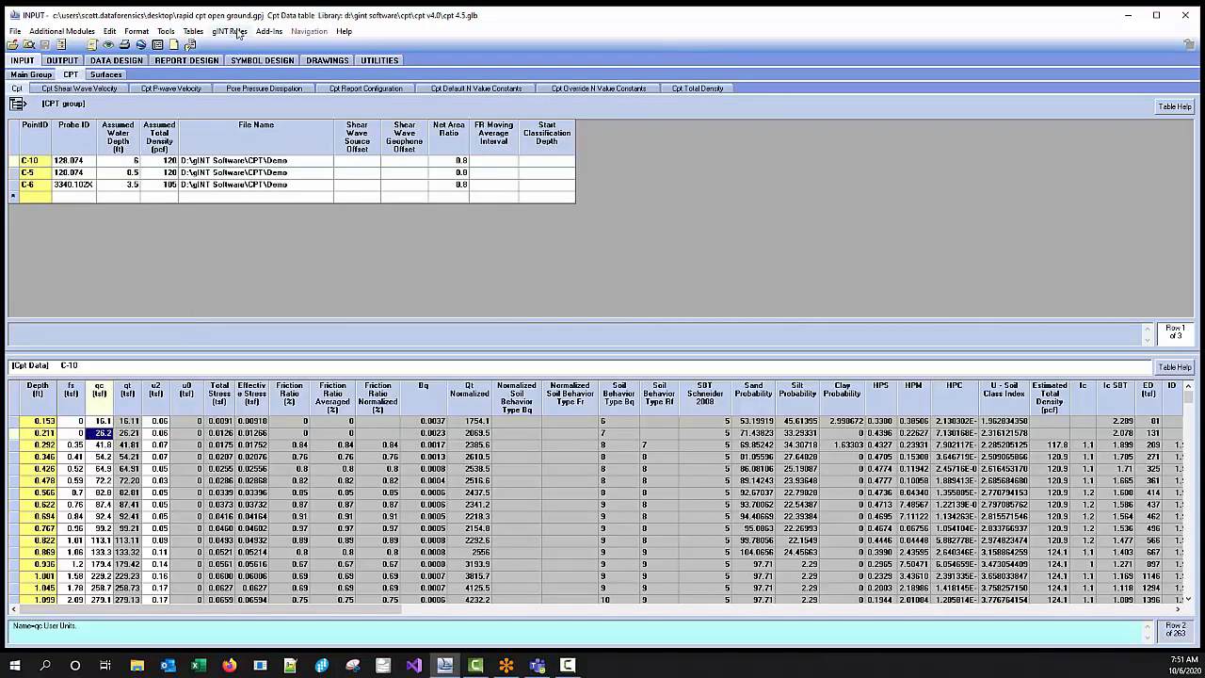
click(238, 34)
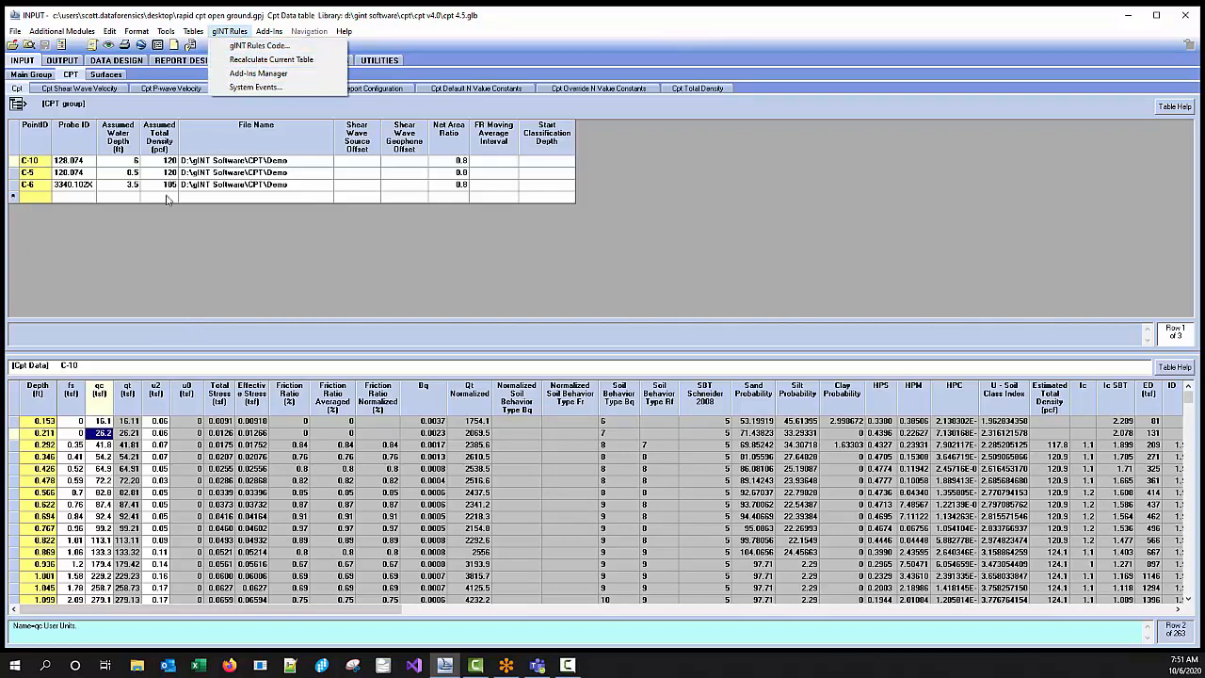
click(366, 191)
click(356, 186)
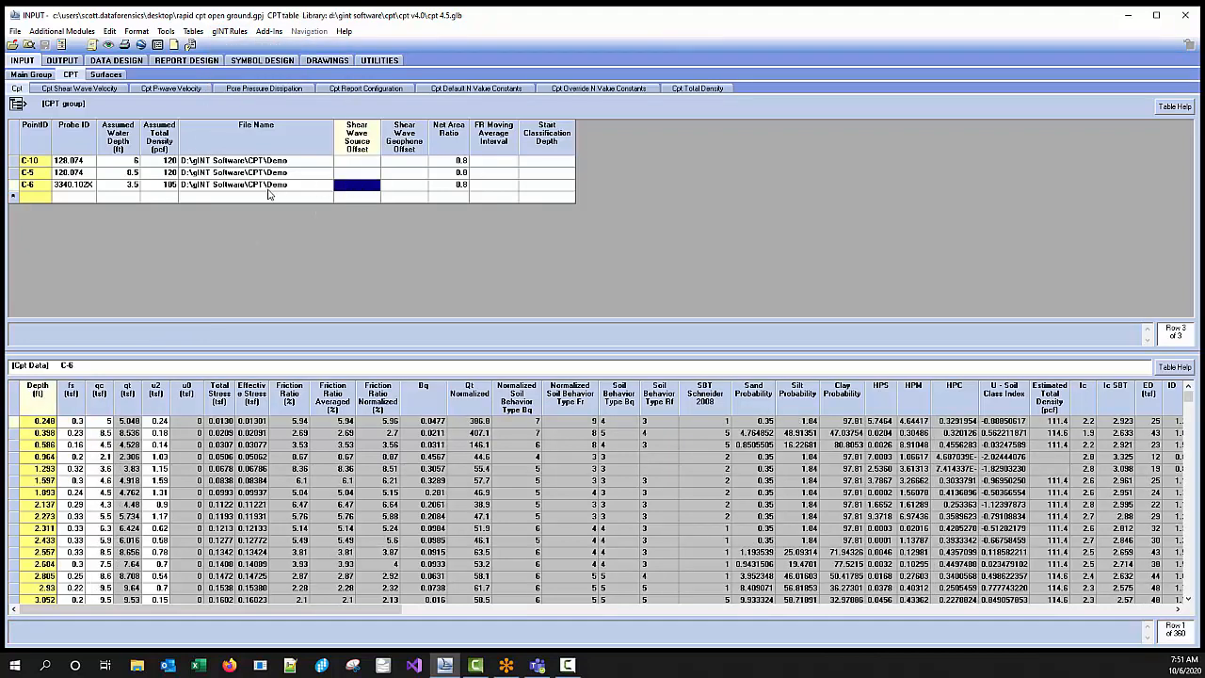
- Display the pore pressure dissipation records for point C-10
click(268, 90)
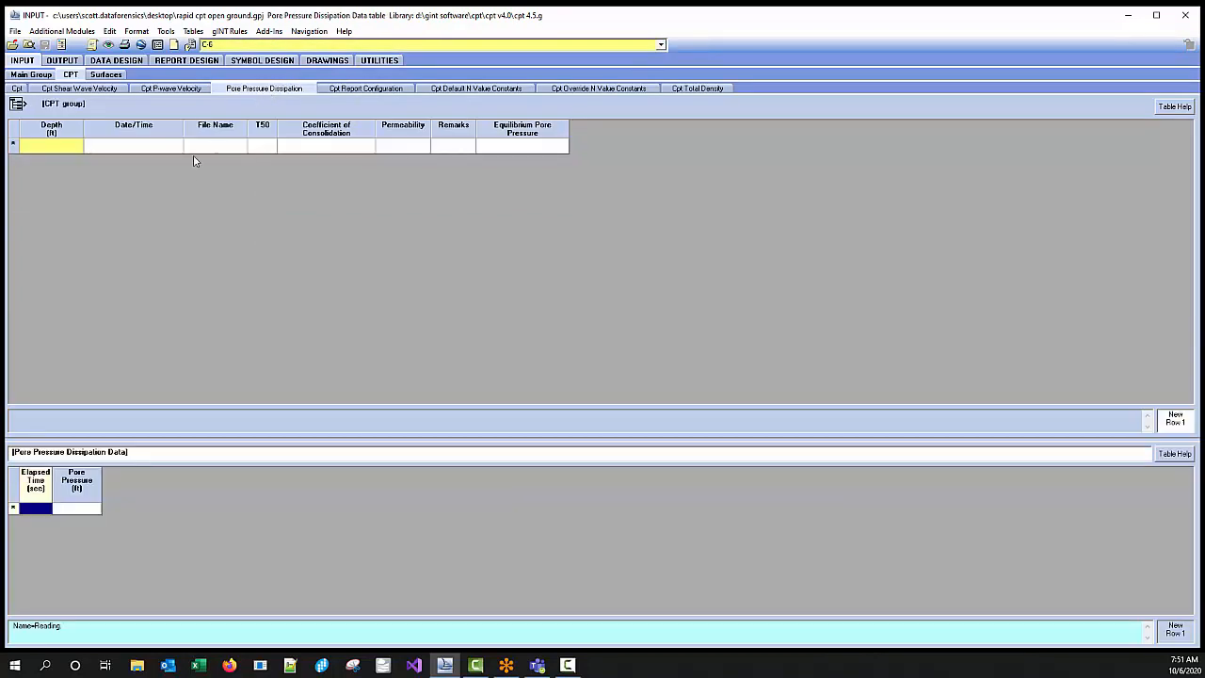
click(305, 44)
click(253, 75)
click(269, 45)
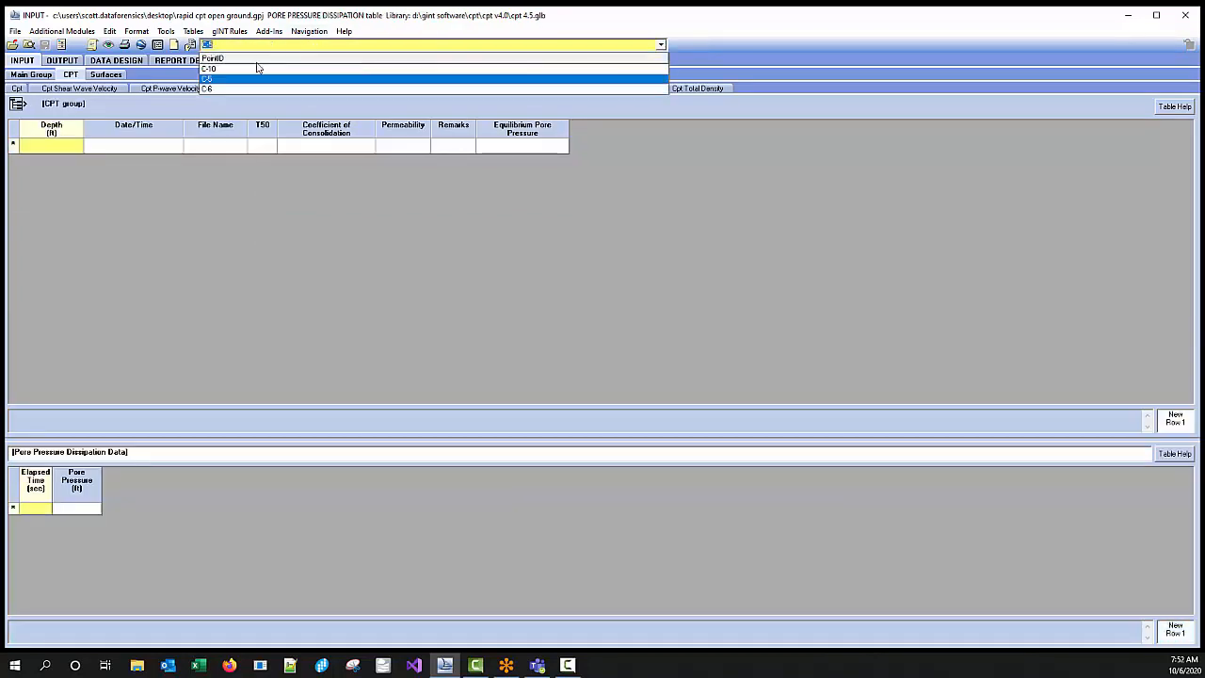
click(245, 65)
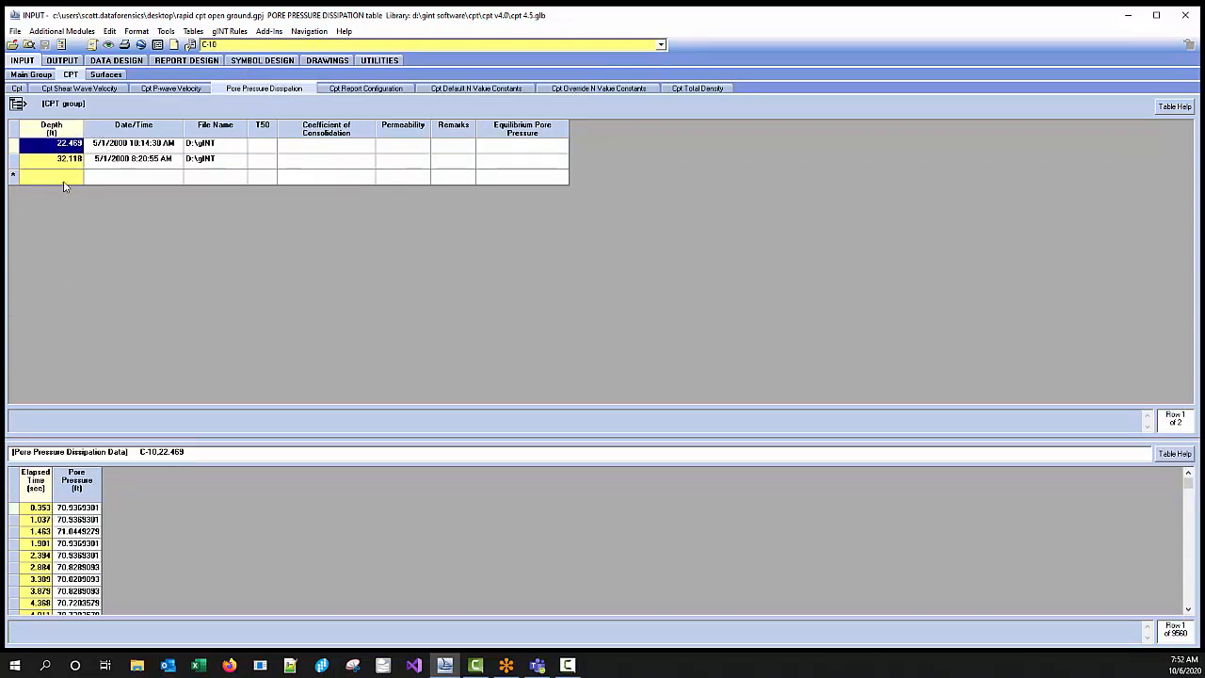
- Update the pore pressure dissipation units to tsf
click(270, 31)
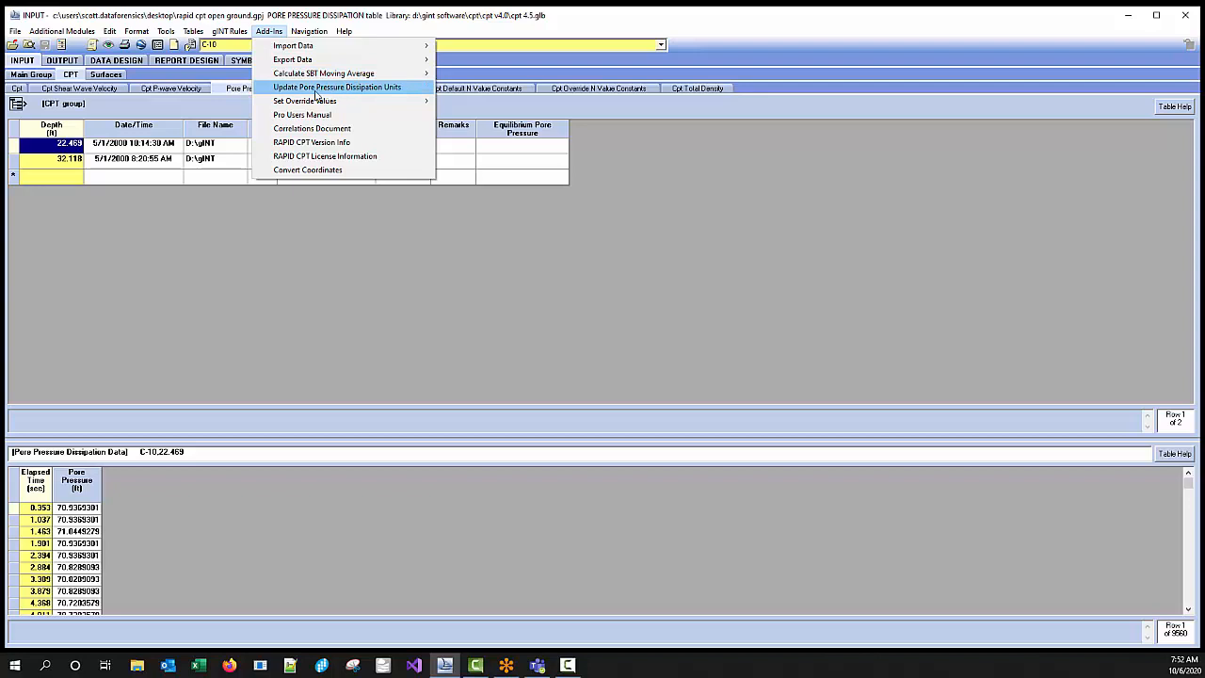
click(316, 91)
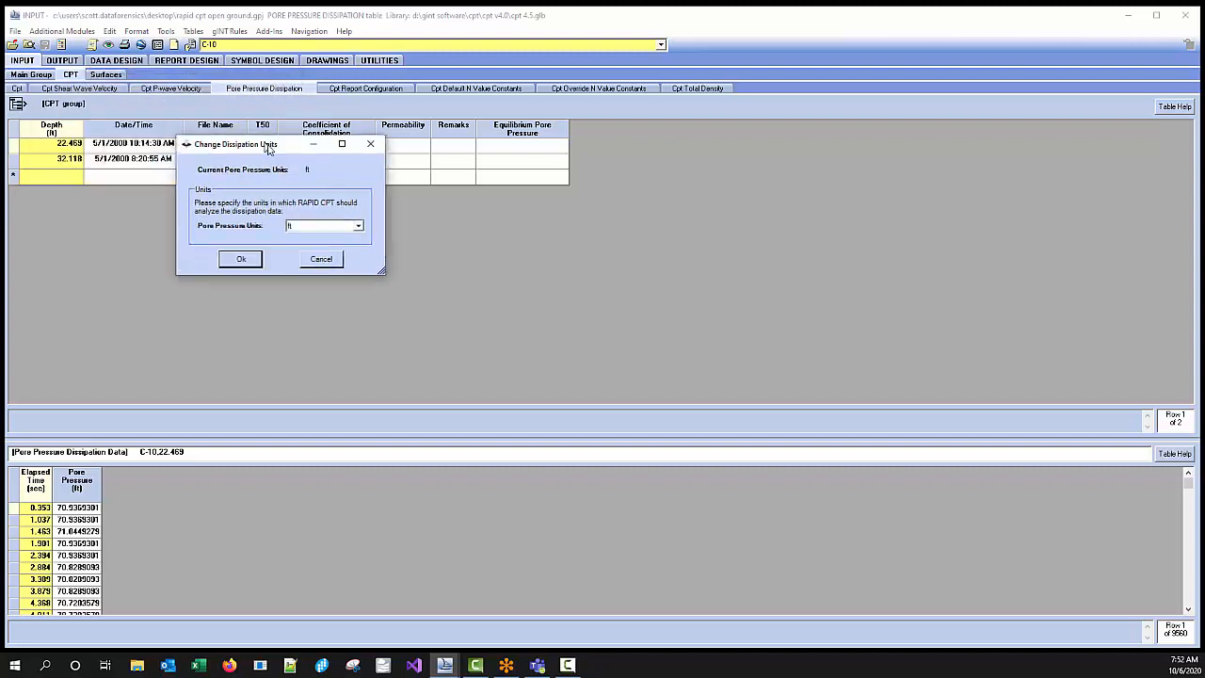
click(357, 227)
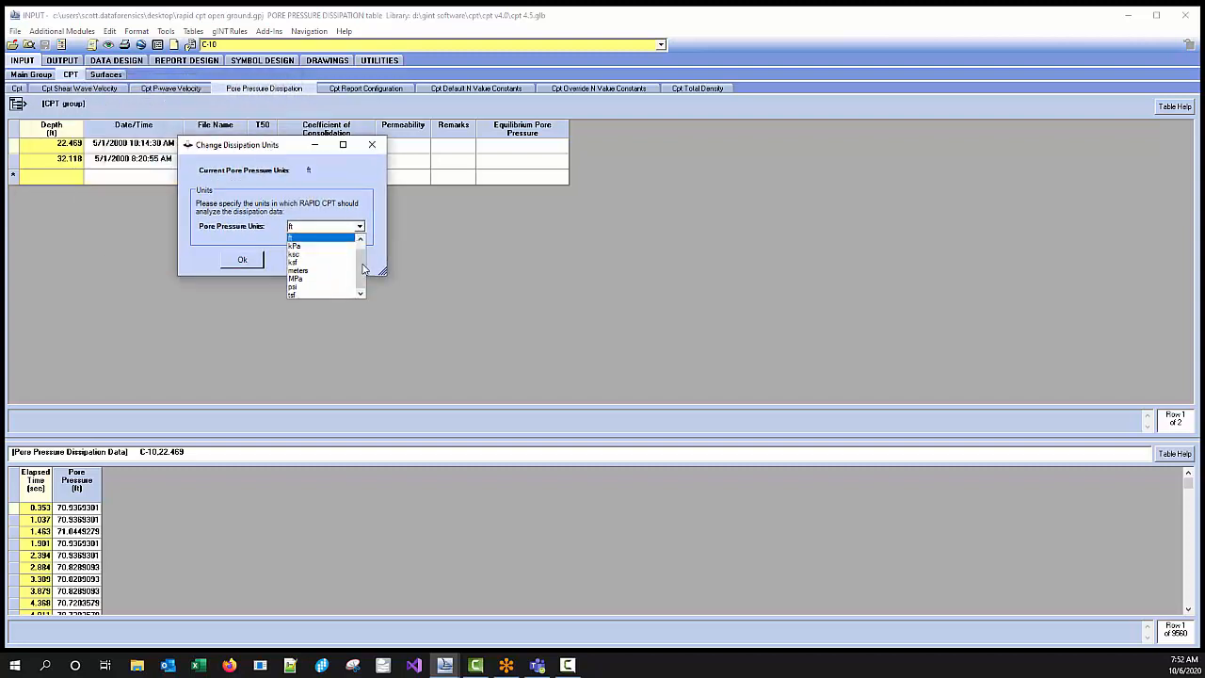
mouse_move(362, 271)
mouse_down()
mouse_move(361, 247)
mouse_move(361, 271)
mouse_up()
click(308, 296)
click(242, 261)
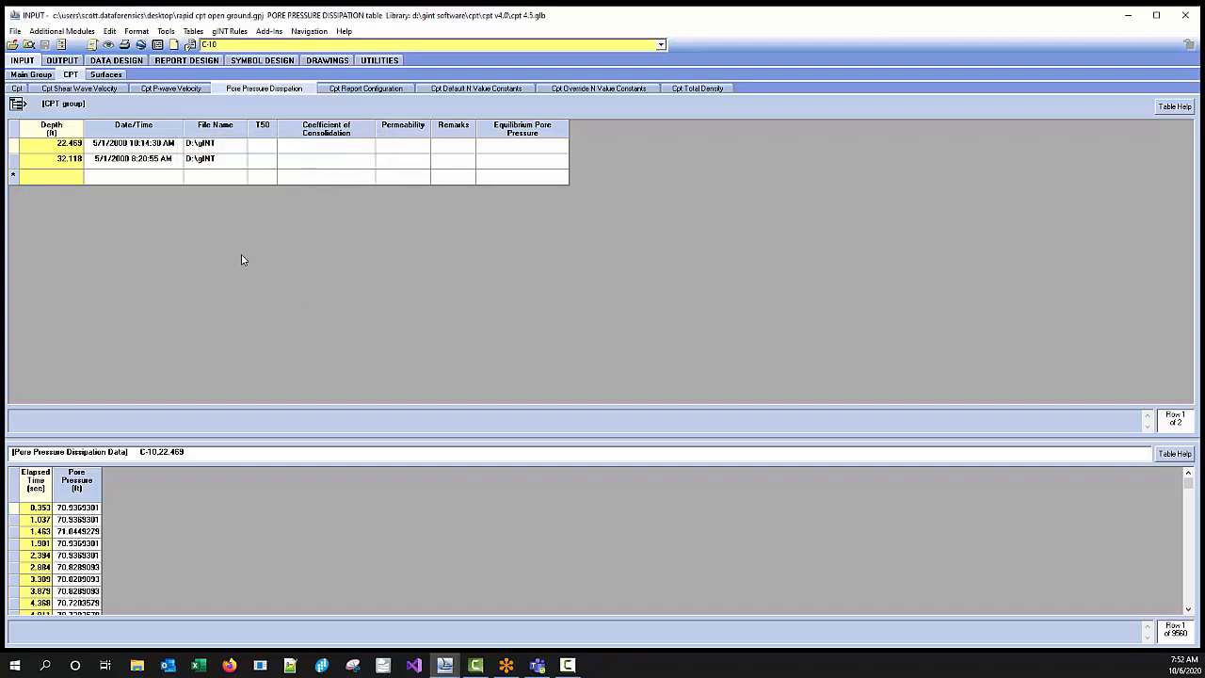
click(178, 89)
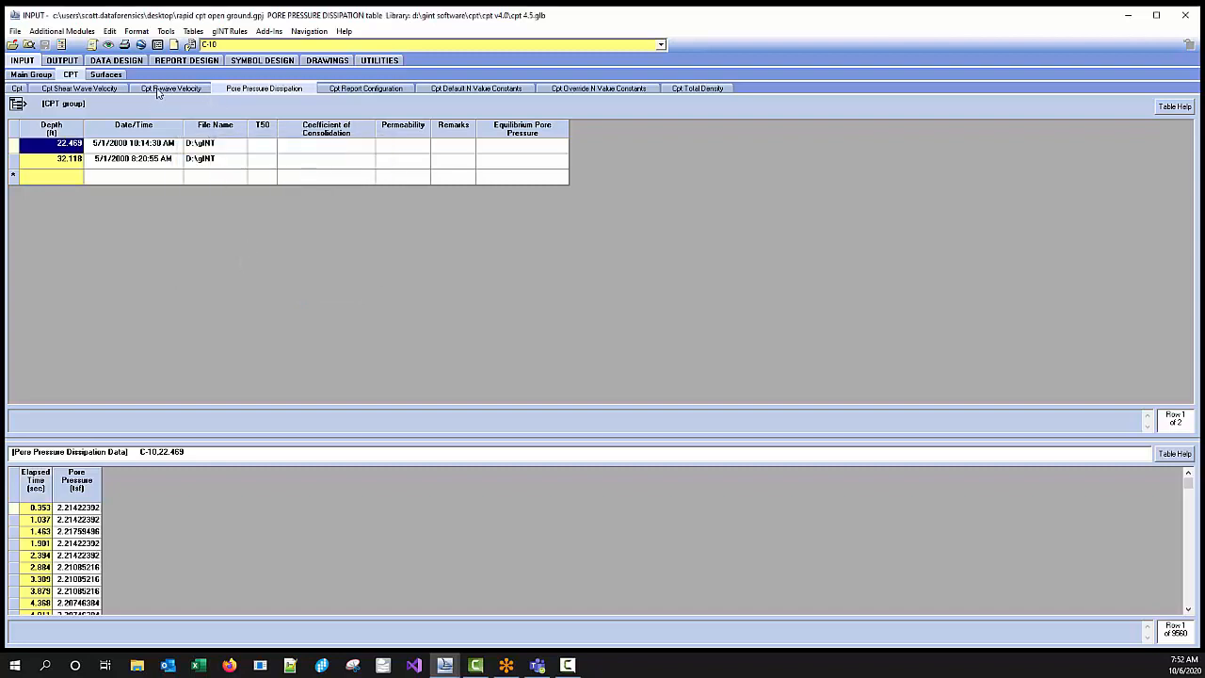
click(268, 89)
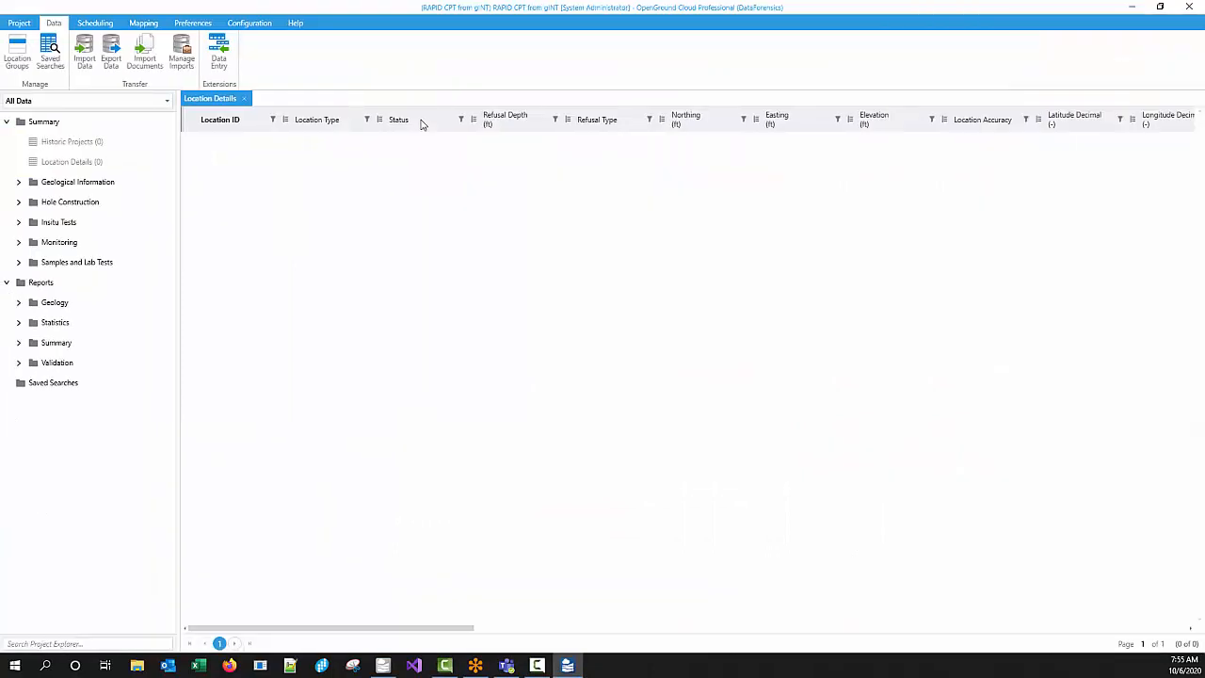
- Start a data import using the gINT file format and the RAPID CPT mapping
click(19, 23)
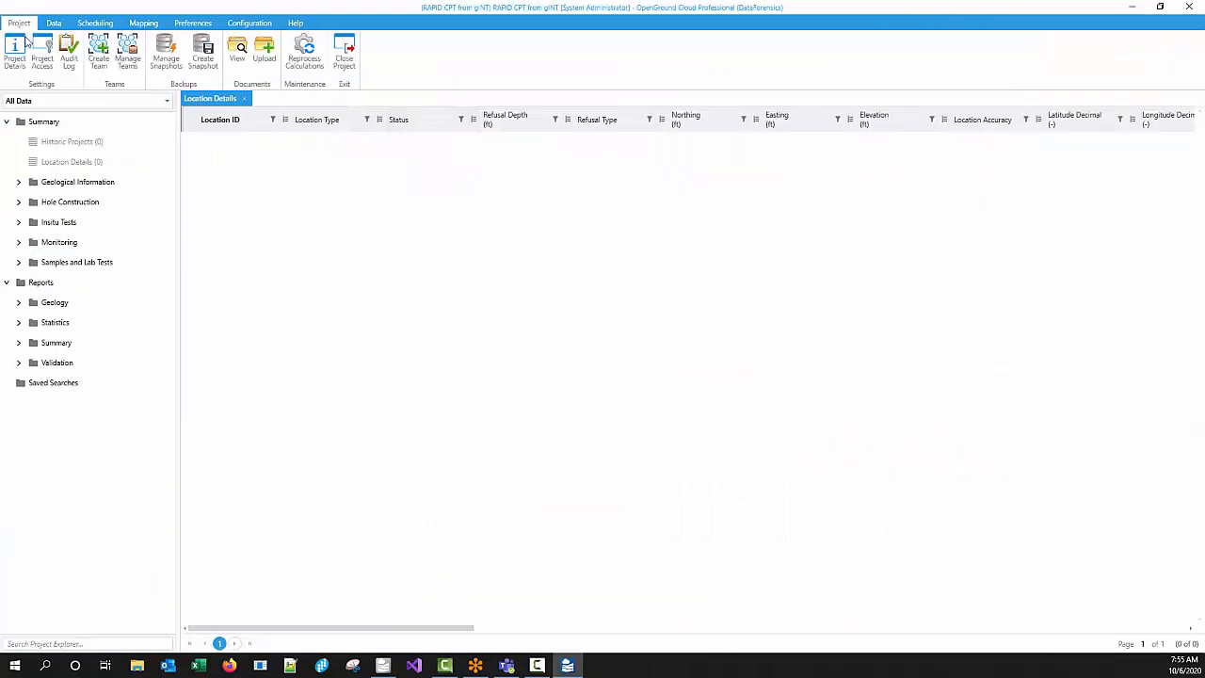
click(54, 23)
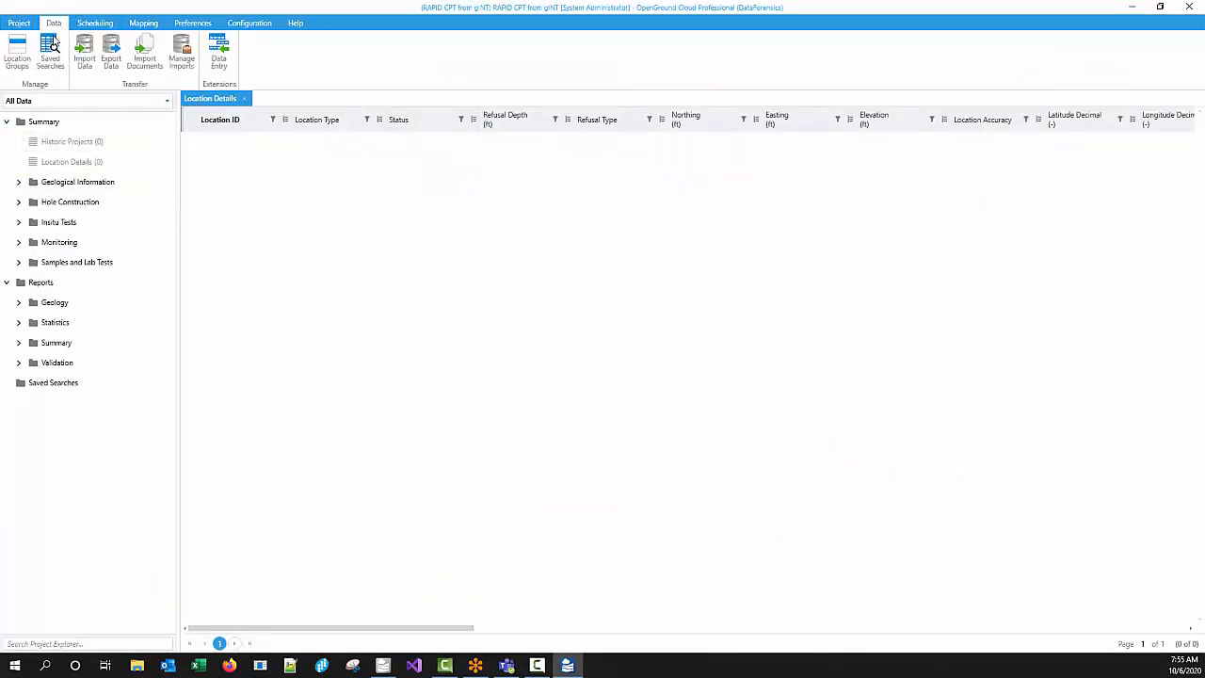
click(84, 52)
click(621, 219)
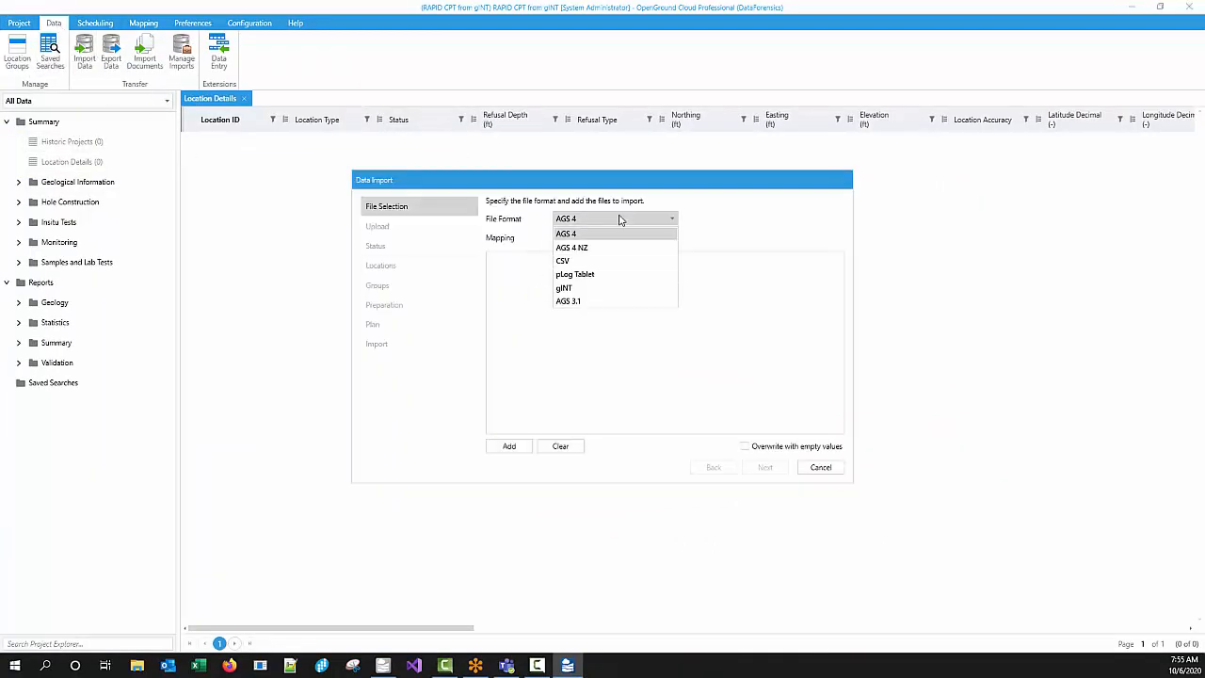
click(588, 288)
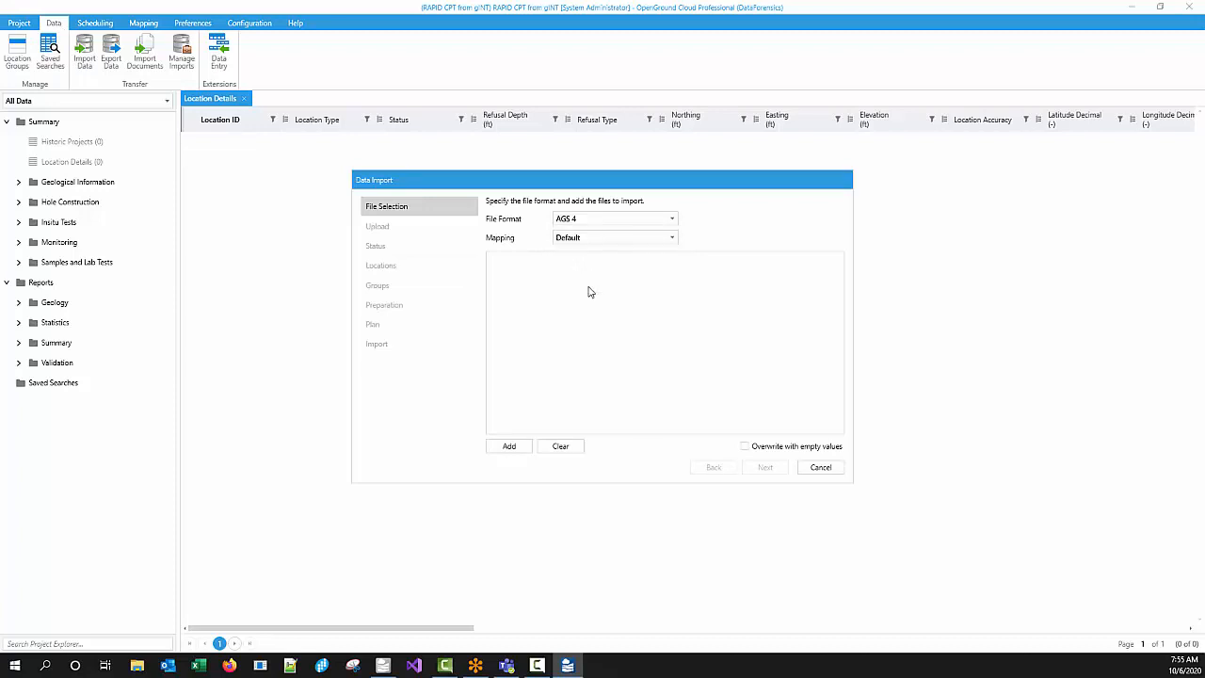
- Add RAPID CPT Open Ground.gpj from the Desktop as the import file and upload it
click(508, 446)
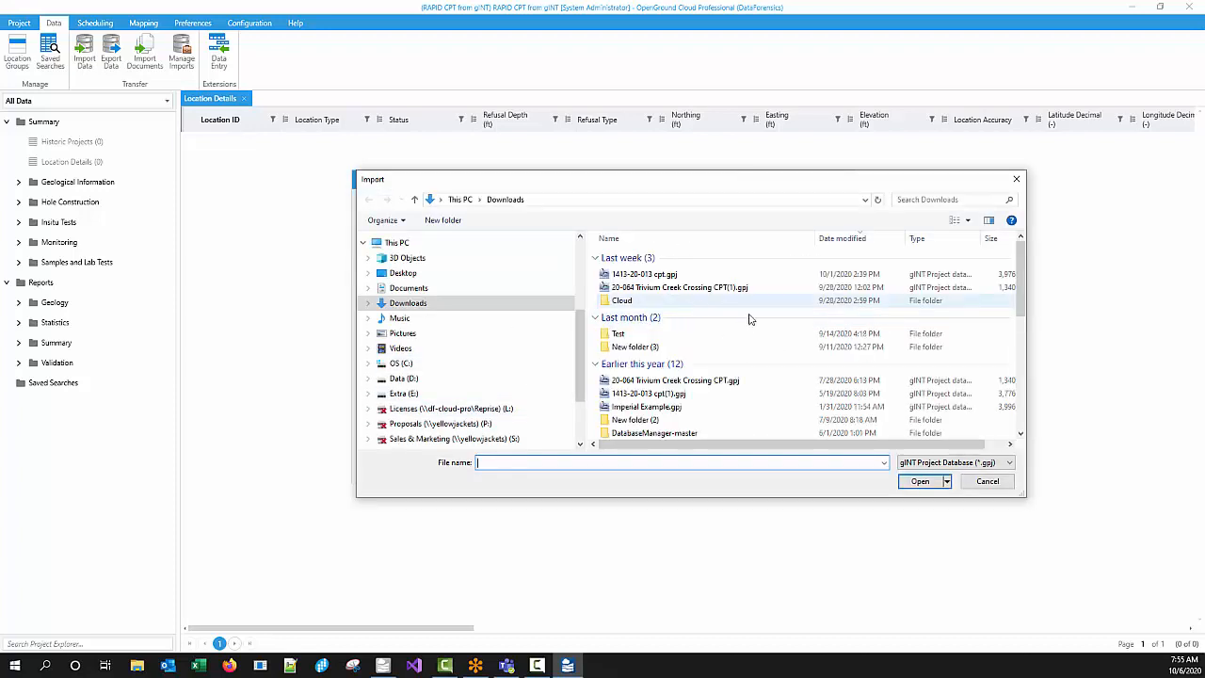
click(516, 272)
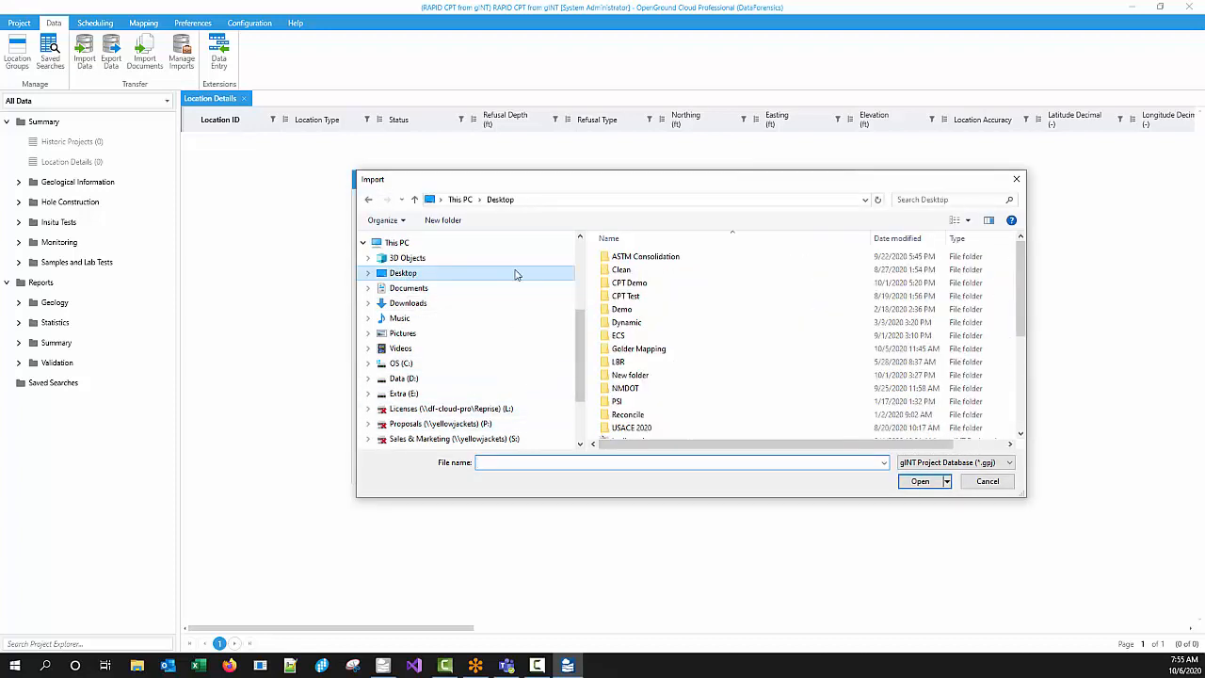
double_click(648, 322)
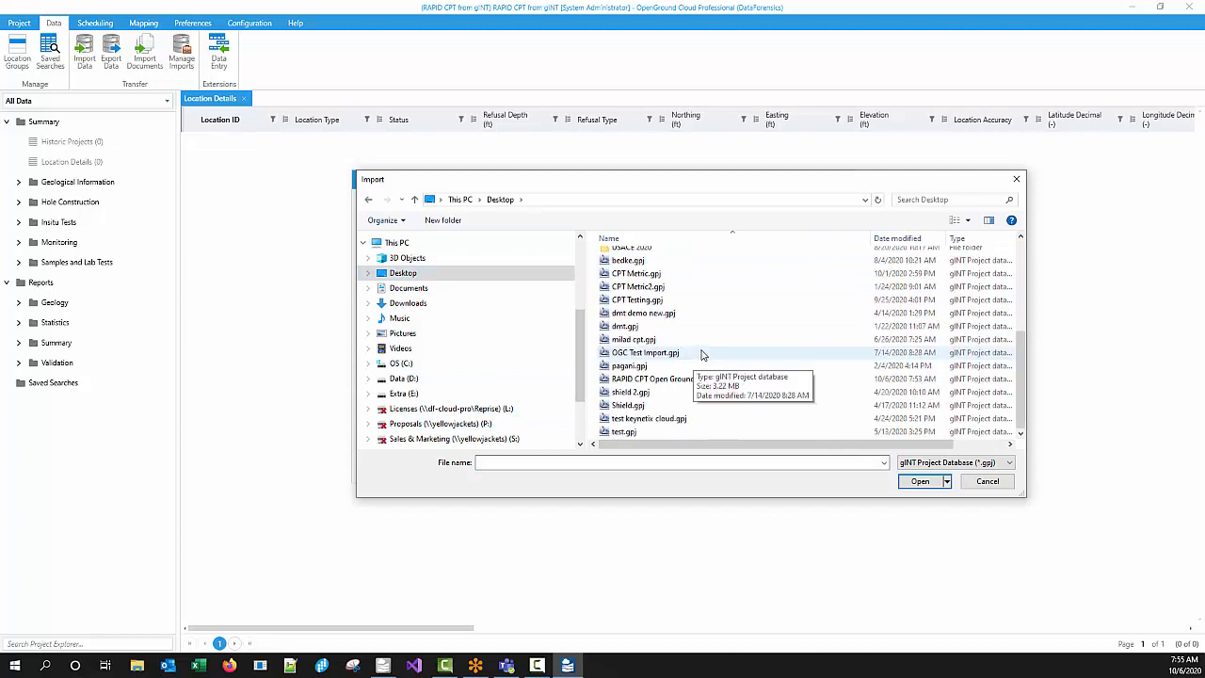
double_click(650, 379)
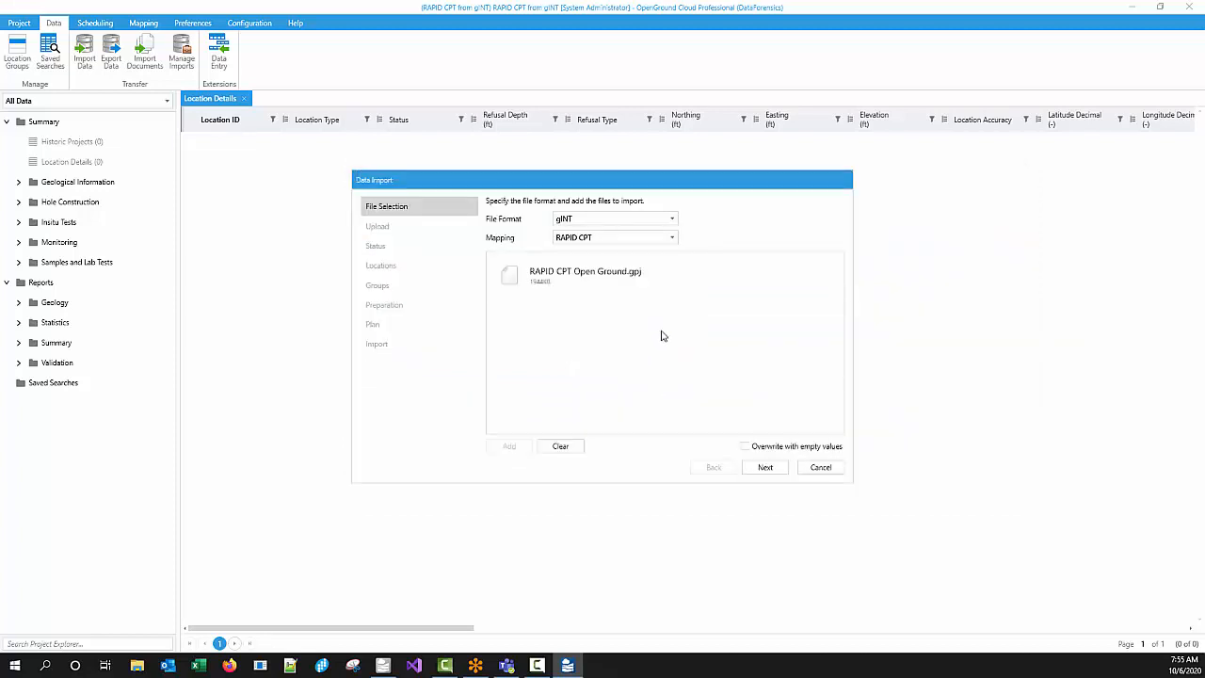
click(765, 467)
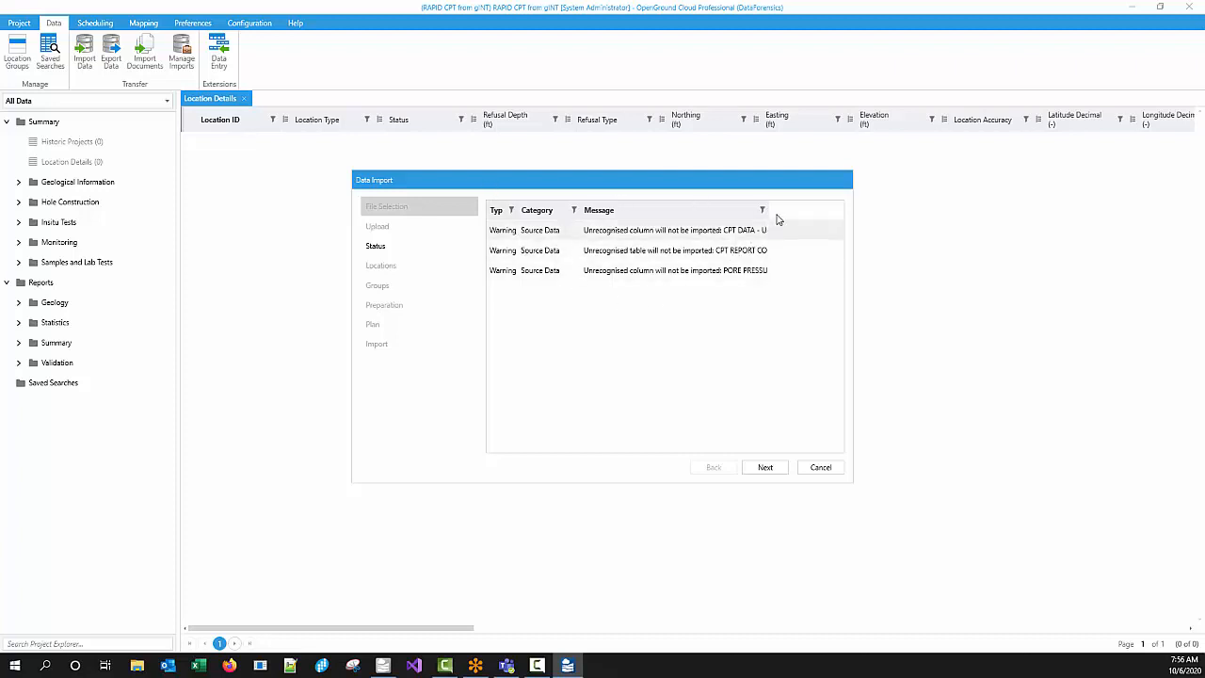
- Enlarge the import dialog and its Message column to read the source data warnings in full
drag(768, 211, 857, 212)
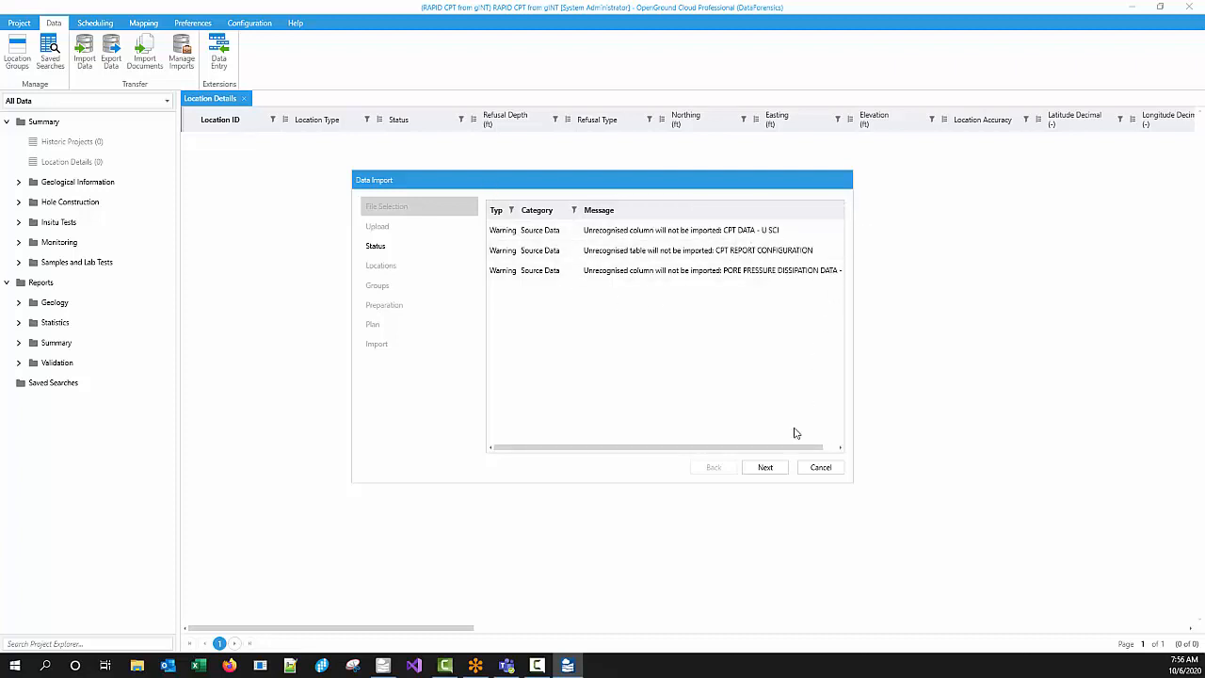
drag(787, 448, 852, 451)
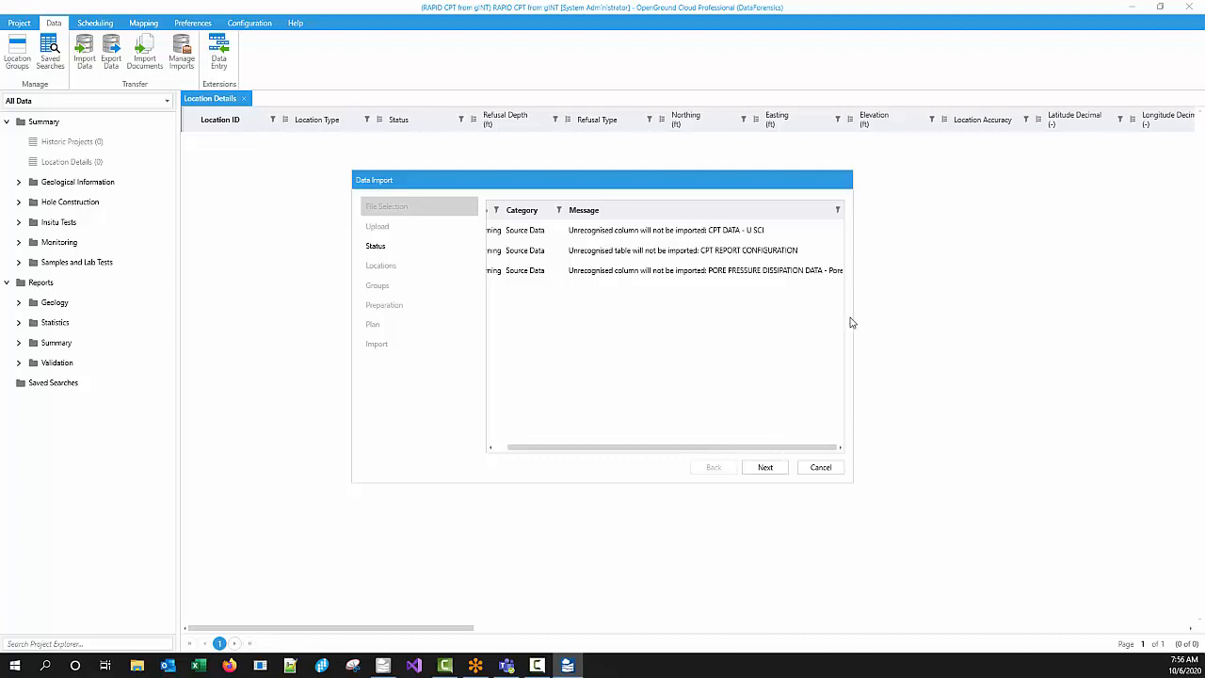
drag(851, 322, 946, 320)
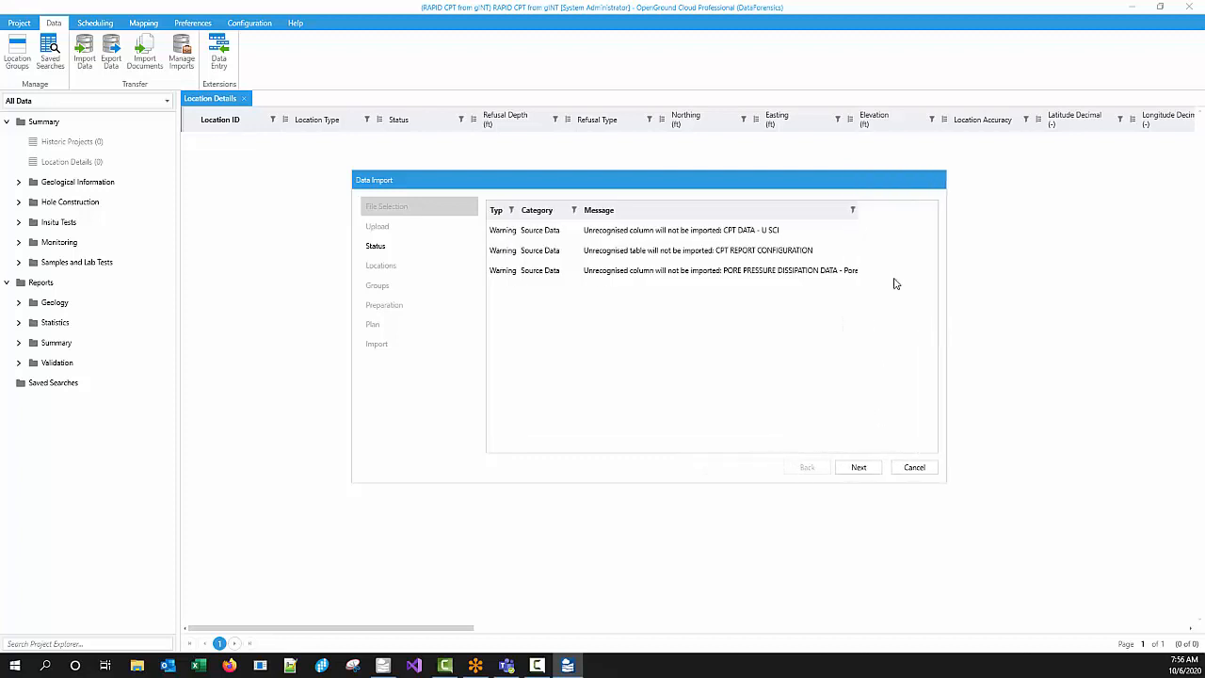
drag(856, 210, 931, 218)
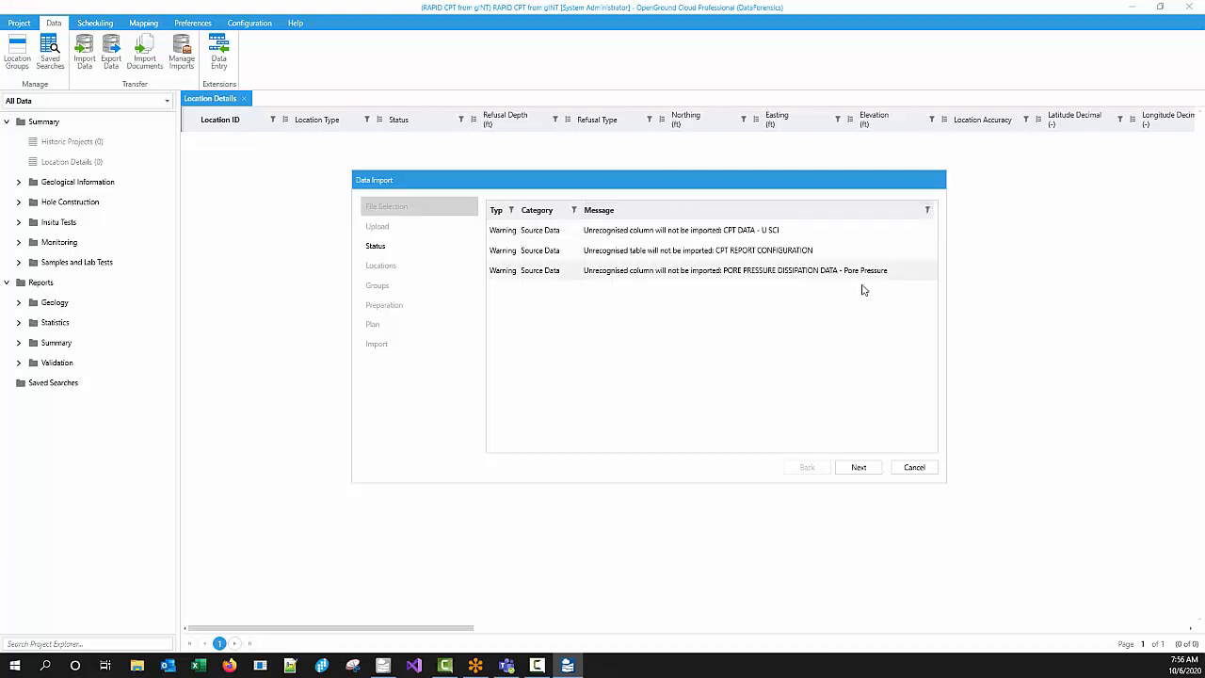
- Import all data groups for locations C-10, C-5 and C-6 with Easting / Northing coordinates, without a database snapshot, and finish the import
click(860, 466)
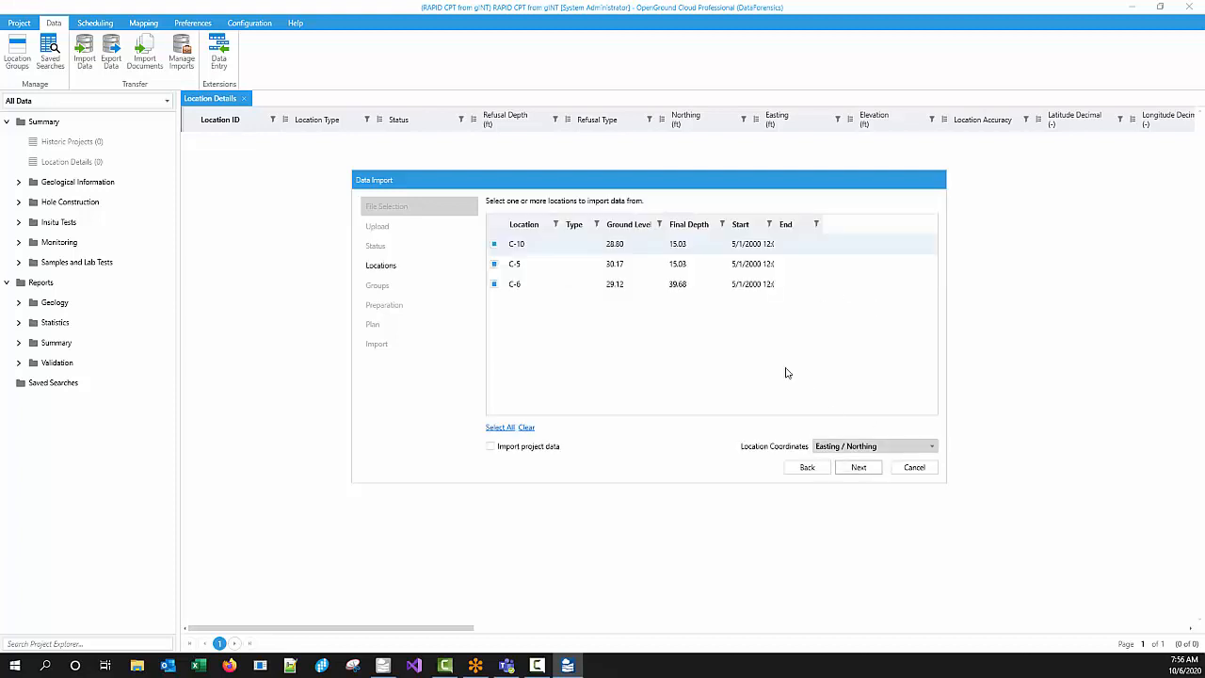
click(861, 468)
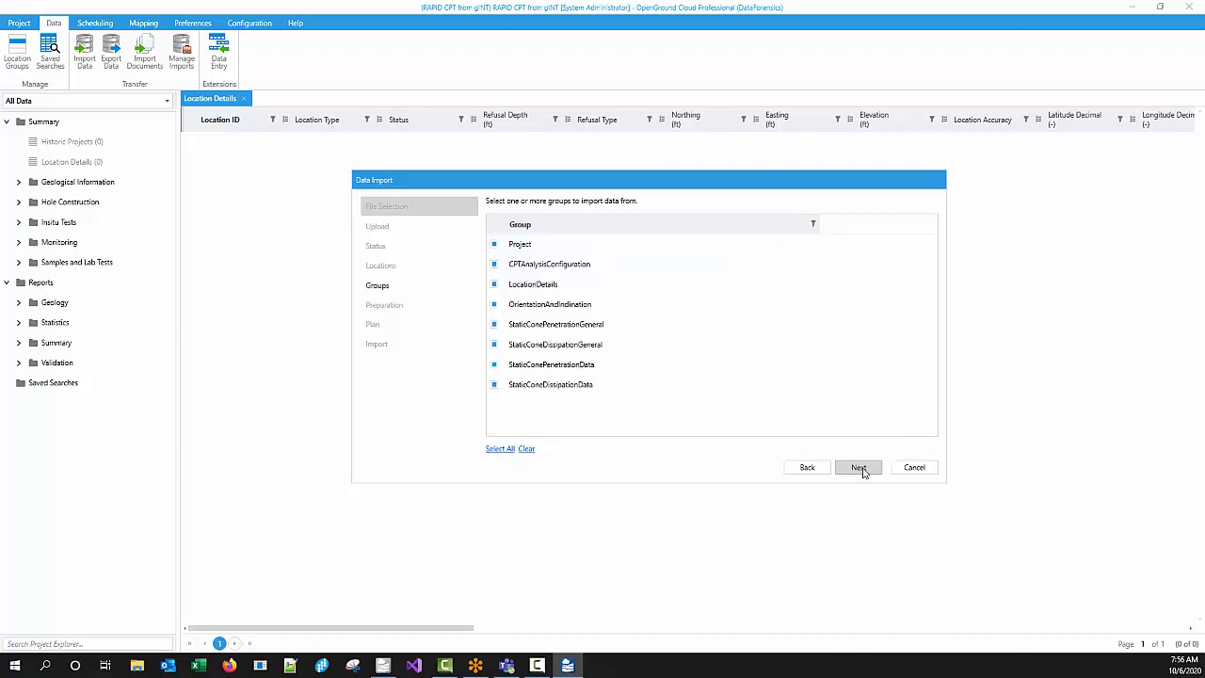
click(861, 469)
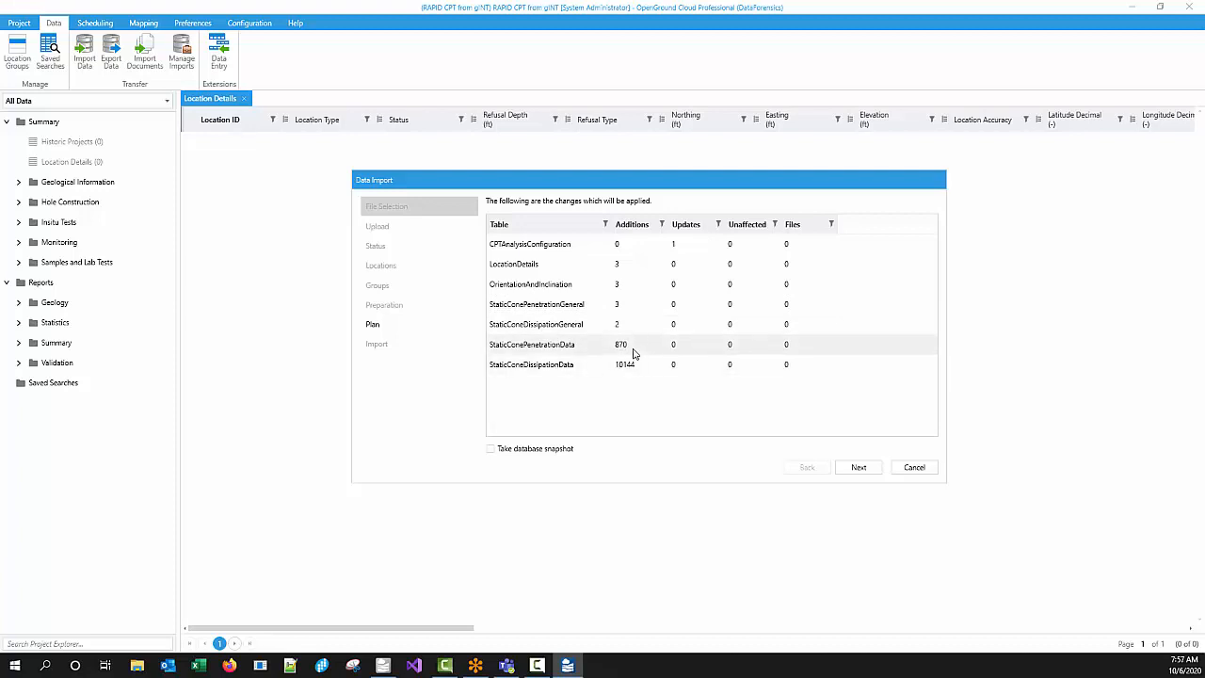
click(858, 467)
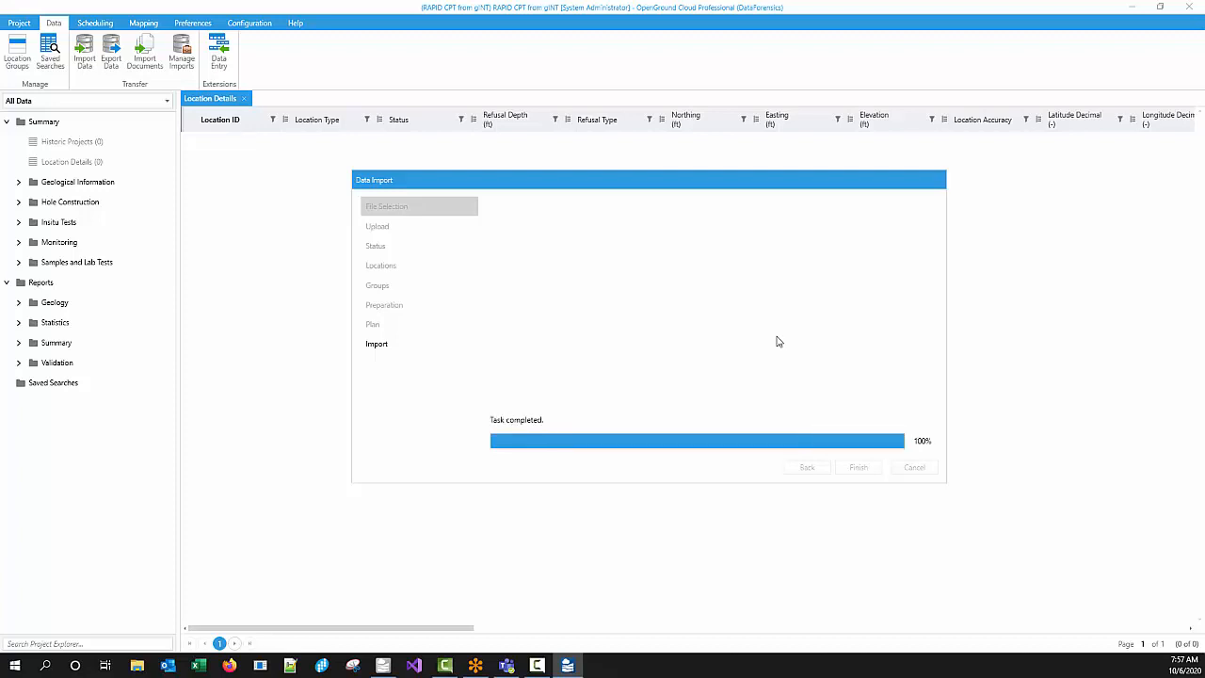
click(857, 467)
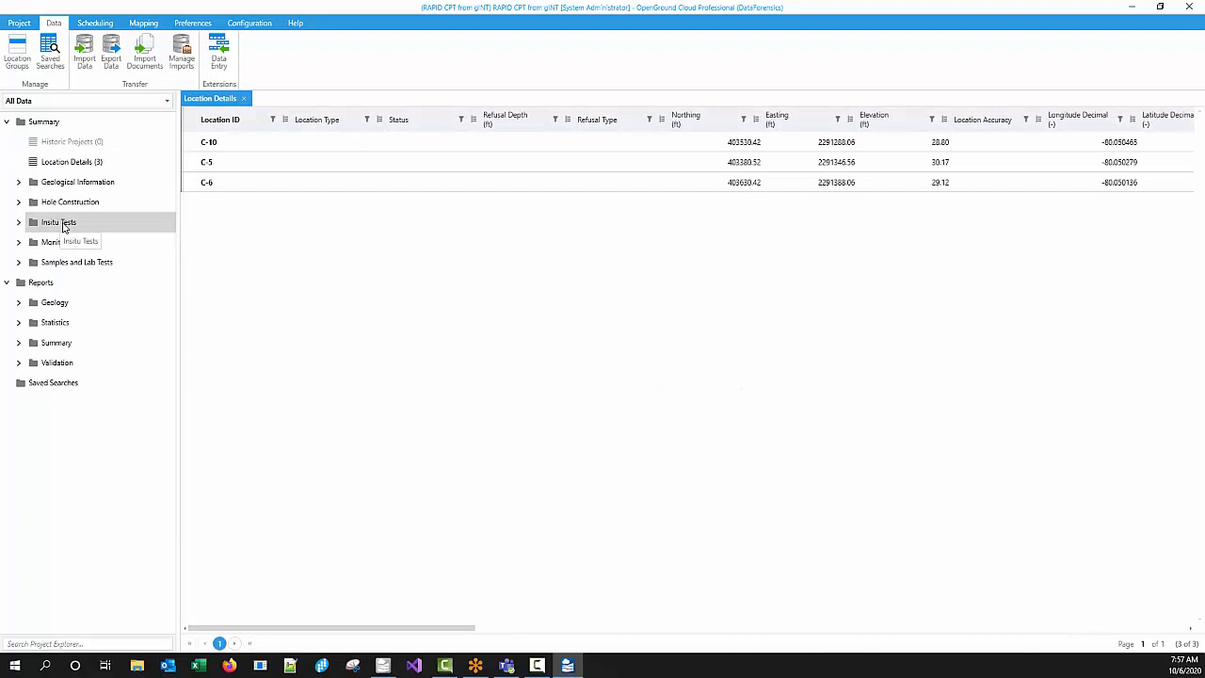
- Review the imported CPT, CPT Data, CPT Pore Pressure Dissipation and CPT Pore Pressure Dissipation Data tables under Insitu Tests
double_click(63, 223)
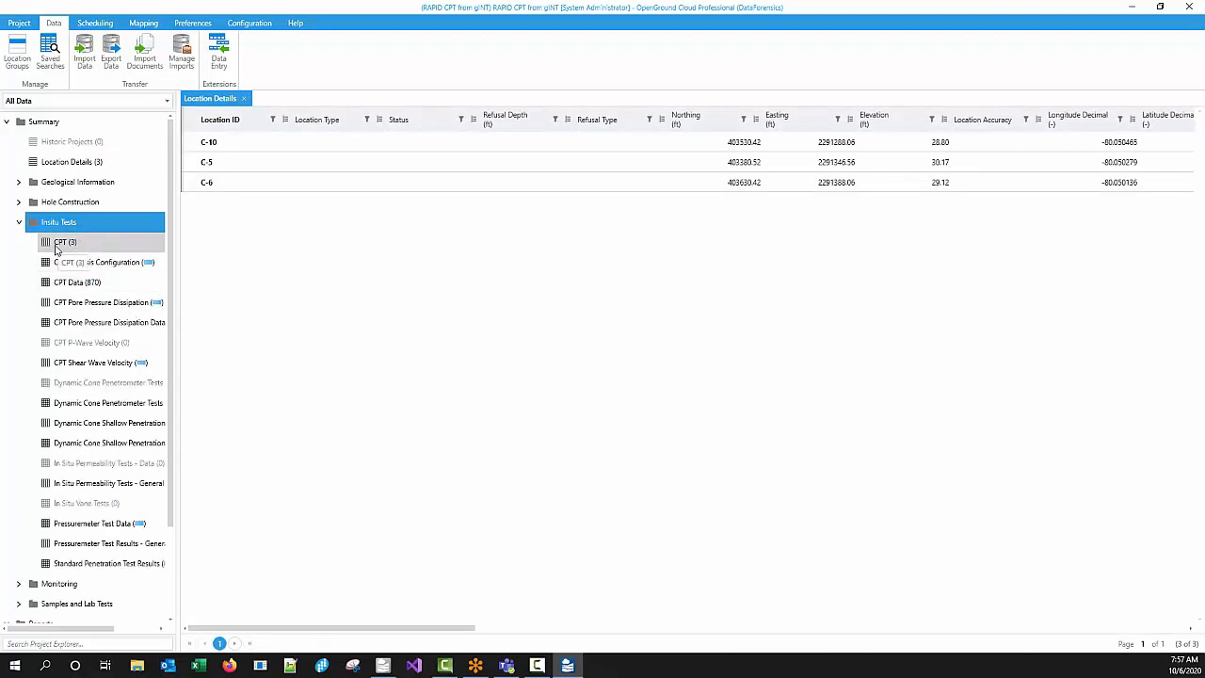
double_click(58, 243)
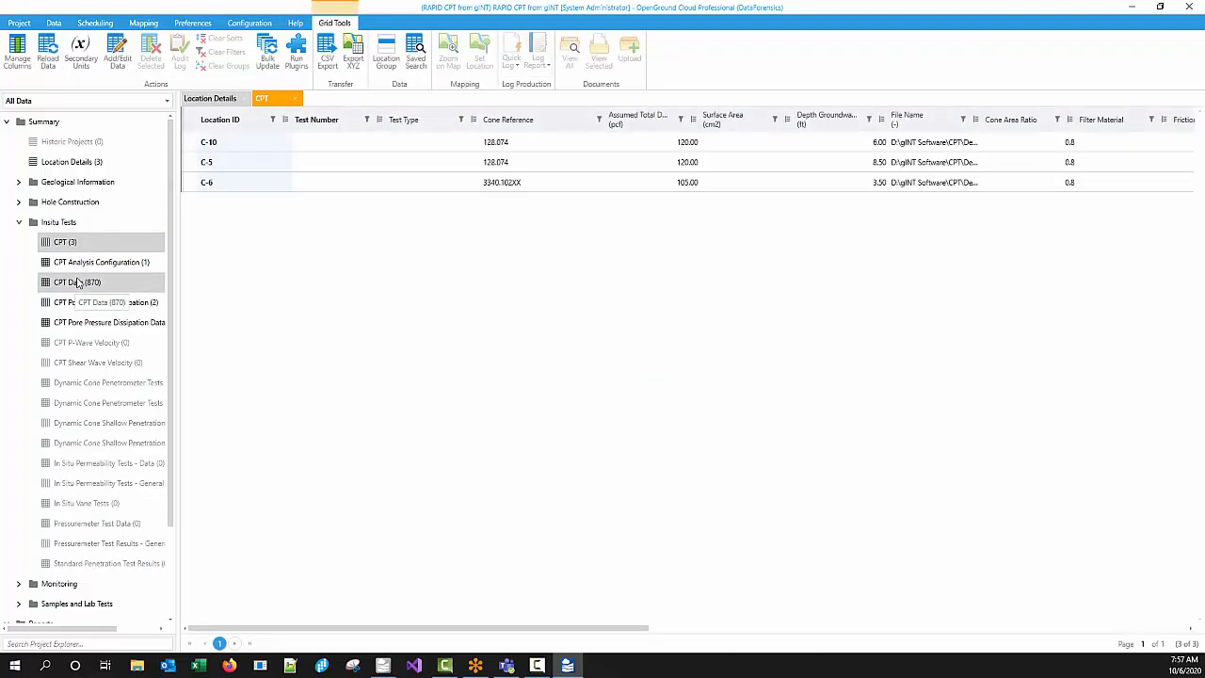
double_click(85, 284)
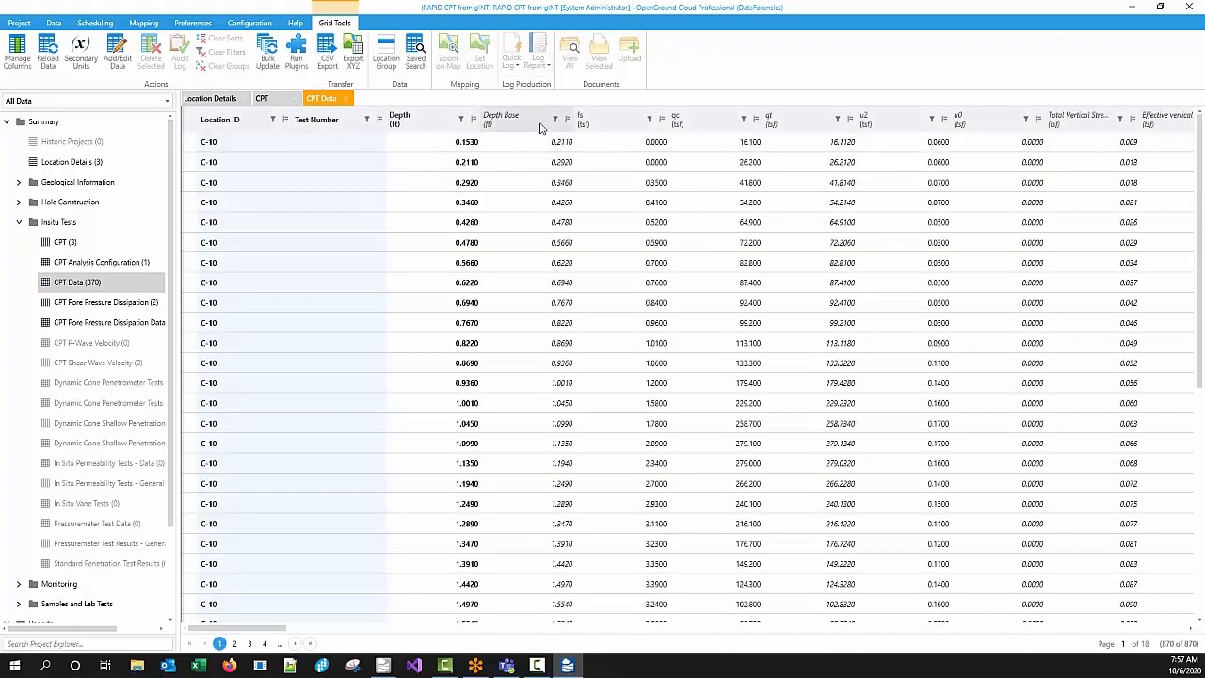
click(89, 307)
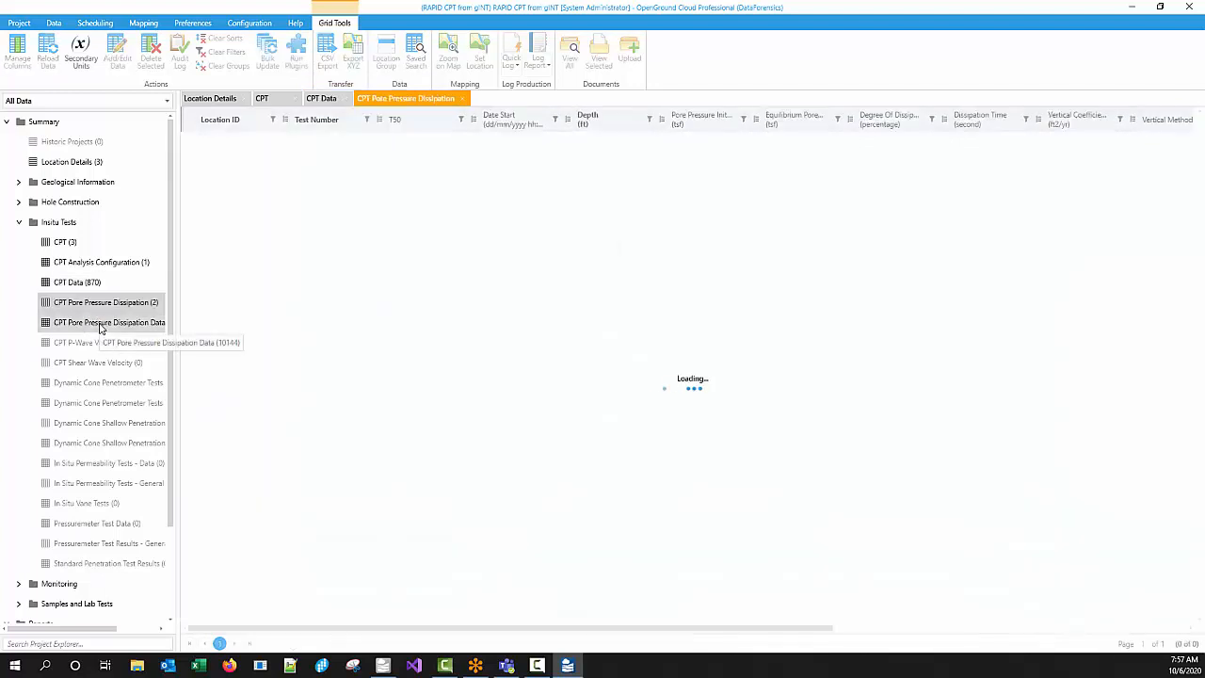
click(101, 324)
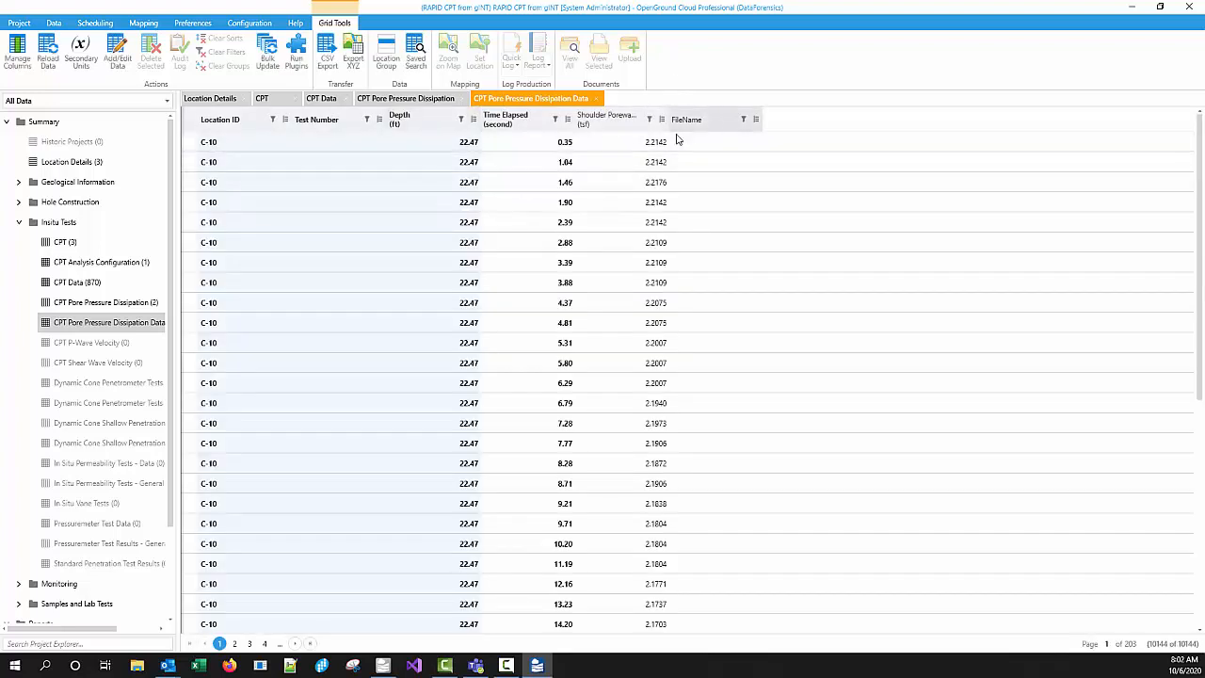
drag(176, 227, 271, 247)
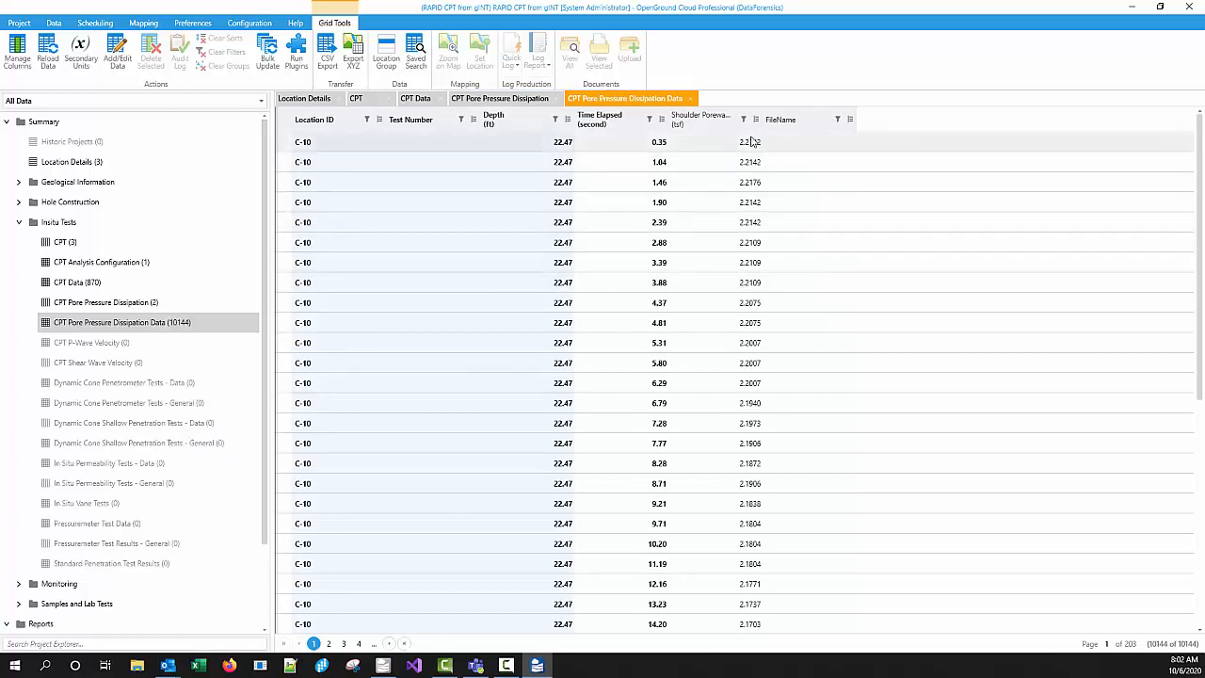